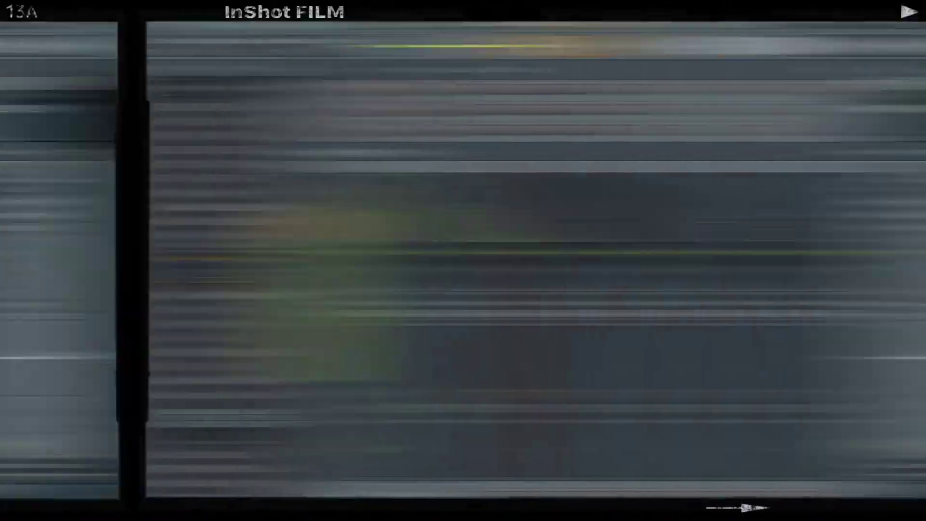
# - Name the FL Studio state file Master Channel 2024
pyautogui.write('4')
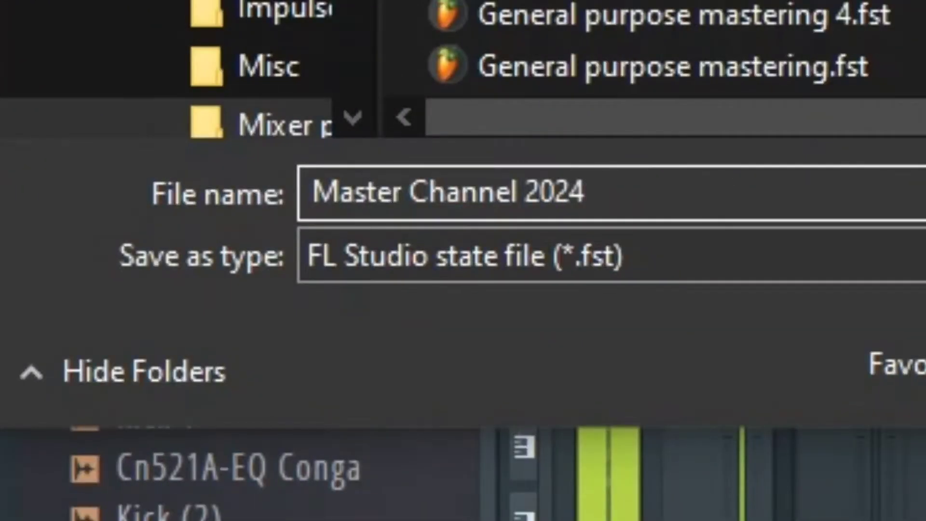
pyautogui.hotkey('ctrl', 'a')
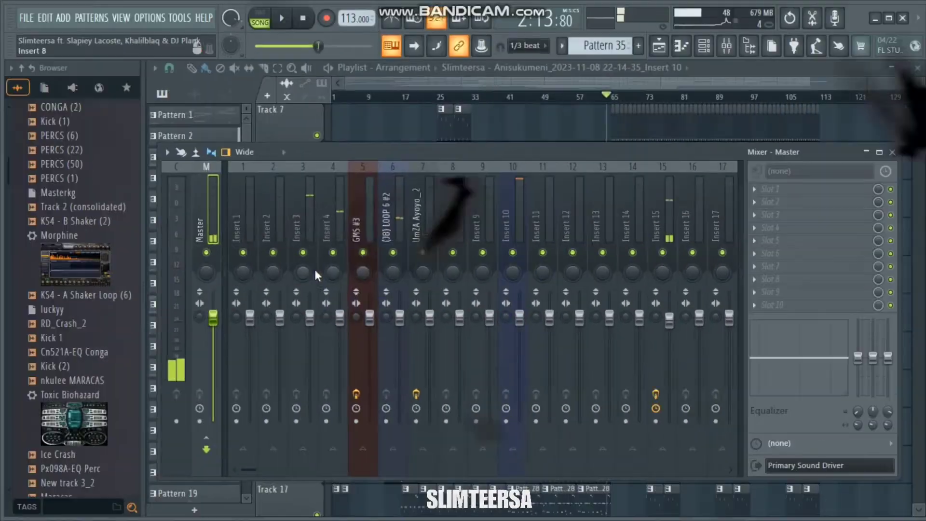
# - Load Maximus in the master track's first effect slot and start playback with its High band soloed
pyautogui.click(770, 188)
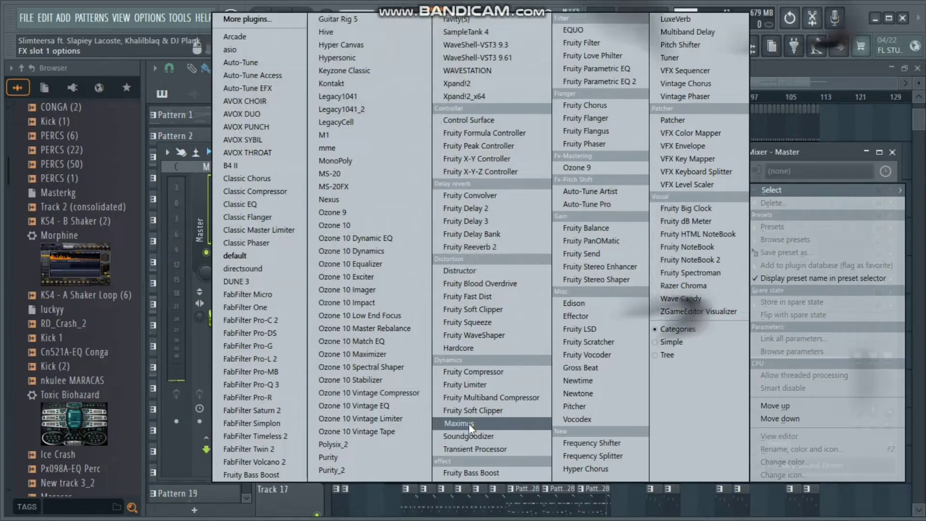
pyautogui.click(469, 424)
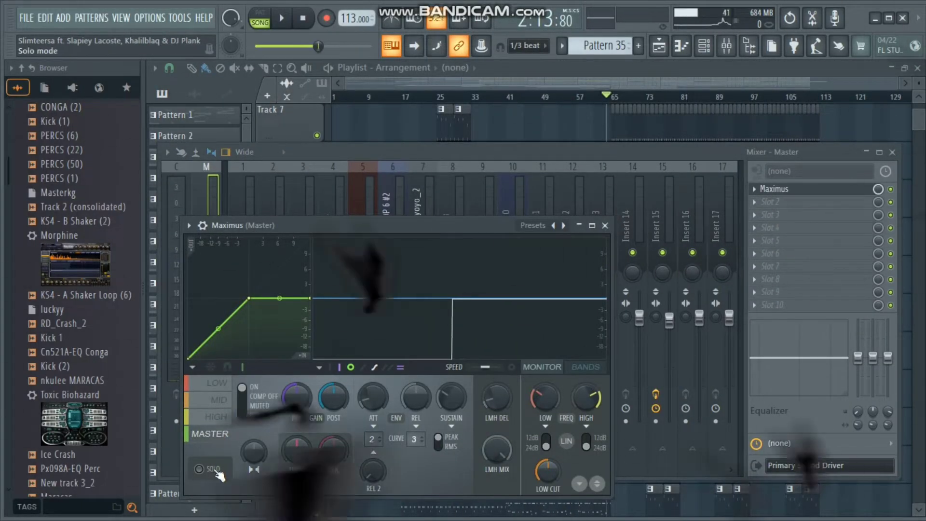
pyautogui.click(221, 418)
pyautogui.press('space')
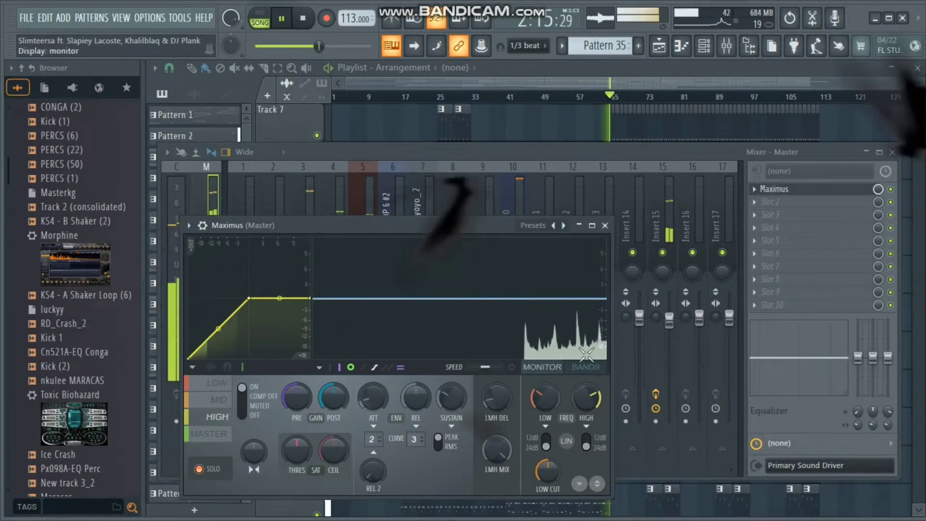
# - Display the Maximus bands, raise the high band frequency and lower the low band frequency, finishing on the Master band
pyautogui.click(585, 367)
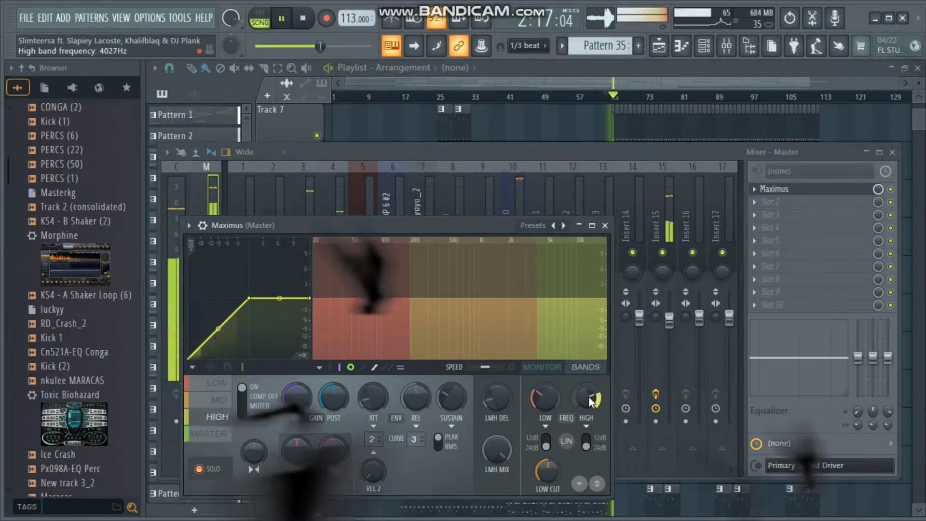
pyautogui.scroll(5, 589, 395)
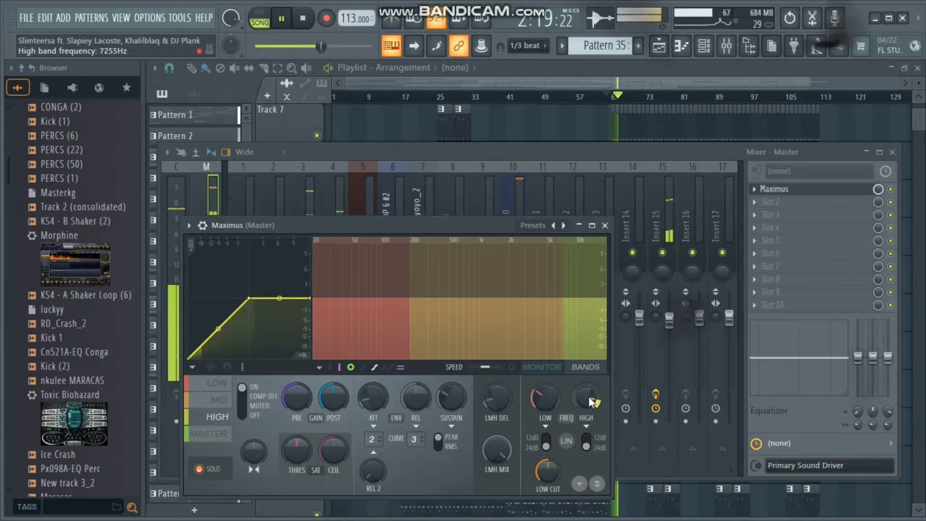
pyautogui.click(214, 398)
pyautogui.scroll(-2, 545, 399)
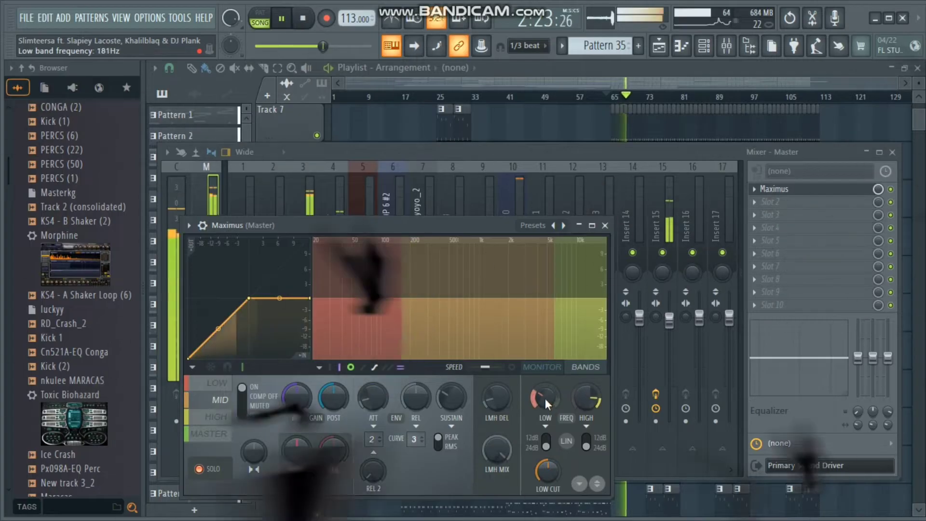
pyautogui.scroll(-2, 545, 398)
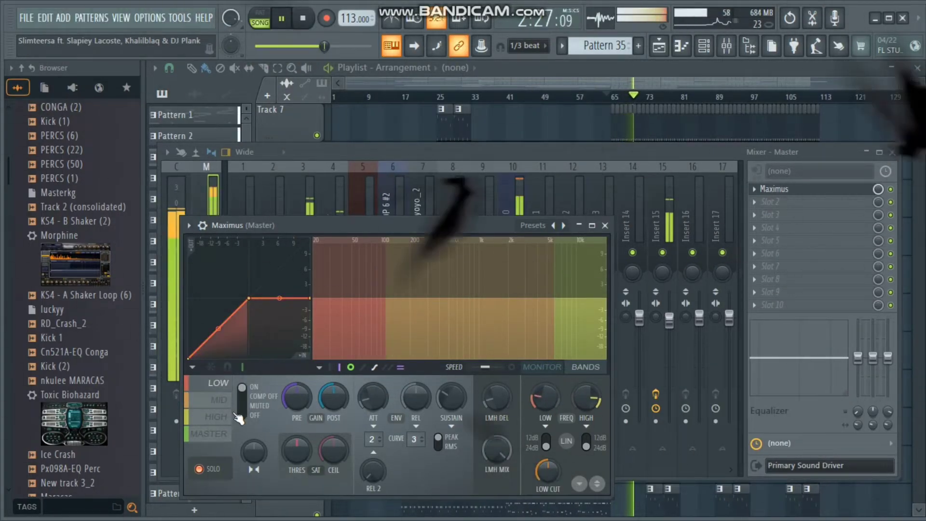
pyautogui.click(211, 433)
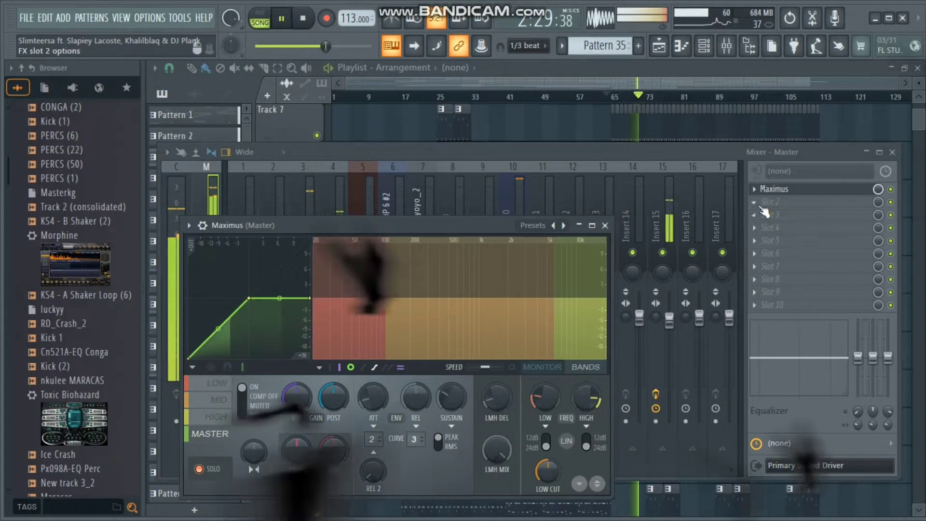
# - Load Fruity soft clipper in the master's second effect slot, raise its threshold and close it
pyautogui.click(758, 203)
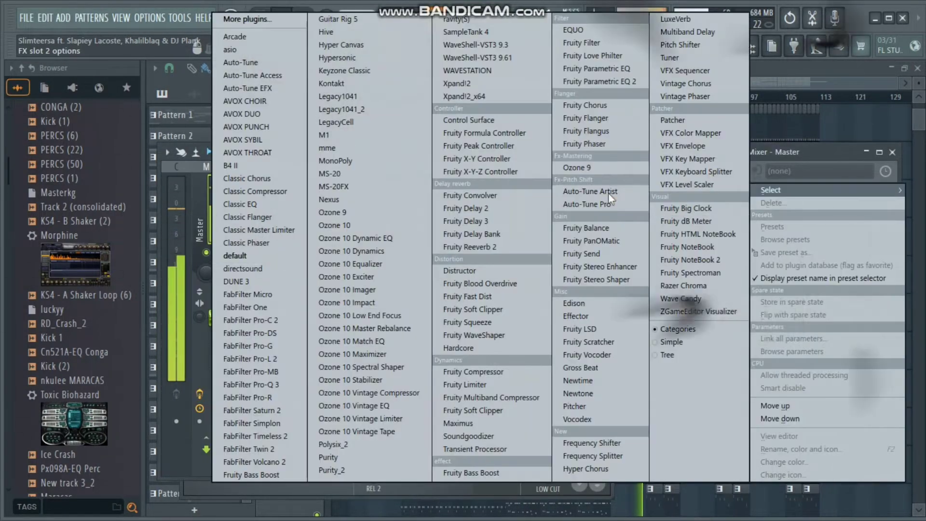
pyautogui.click(488, 410)
pyautogui.moveTo(288, 289); pyautogui.dragTo(287, 275)
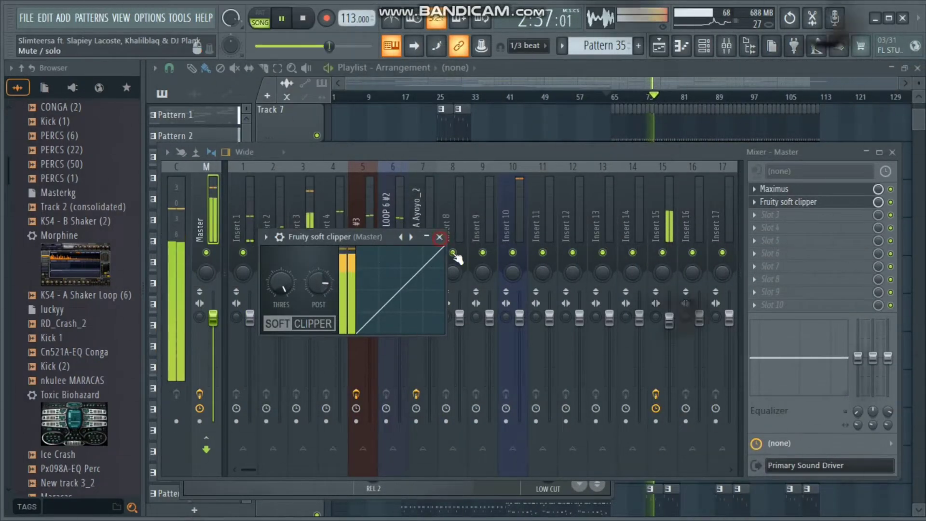
pyautogui.click(638, 275)
pyautogui.click(754, 304)
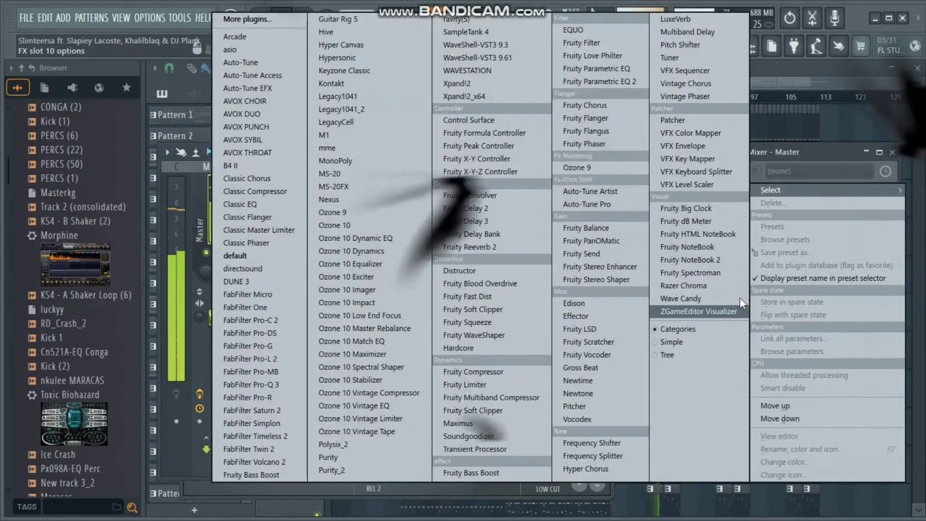
pyautogui.click(808, 157)
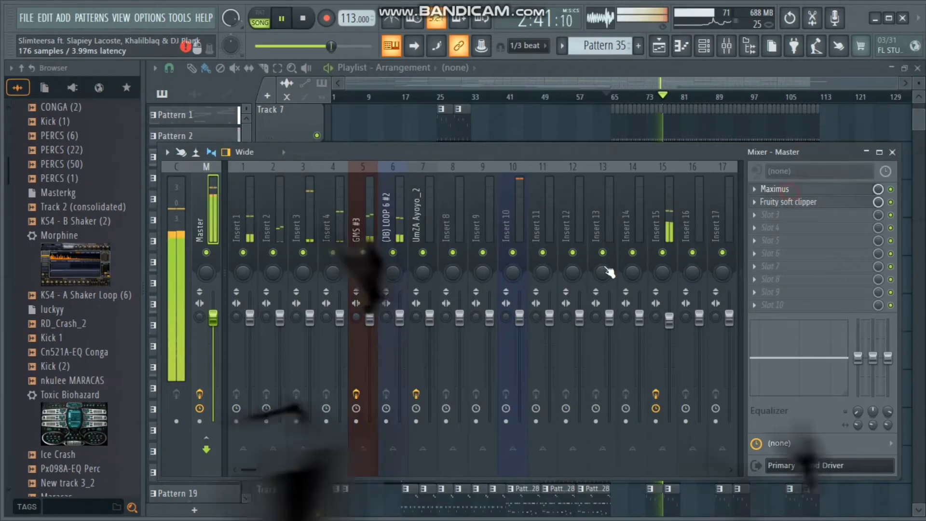
# - Lower the Master band's pre gain slightly in Maximus and close the plugin
pyautogui.click(774, 188)
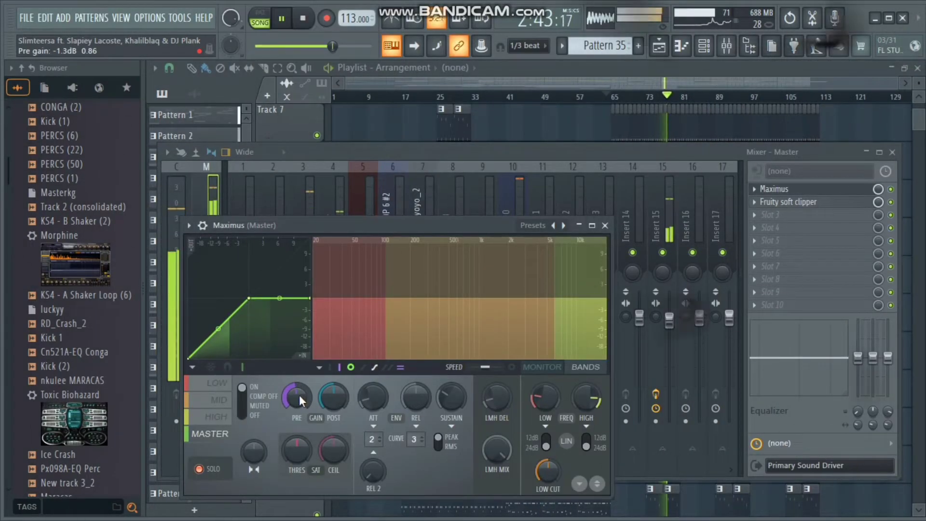
pyautogui.moveTo(299, 395); pyautogui.dragTo(299, 403)
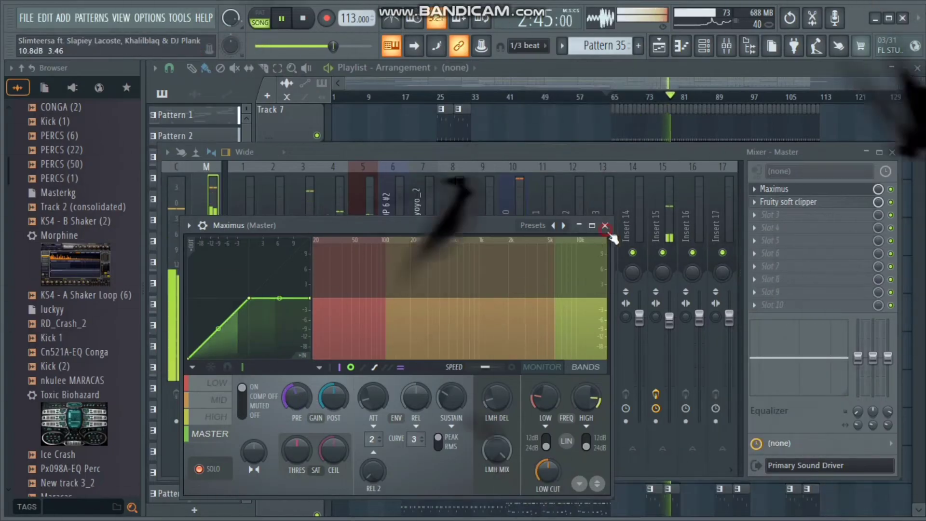
pyautogui.click(605, 226)
# - Load Frequency Splitter in the third effect slot with three bands and set its low/mid crossover to 92.7 Hz
pyautogui.click(770, 214)
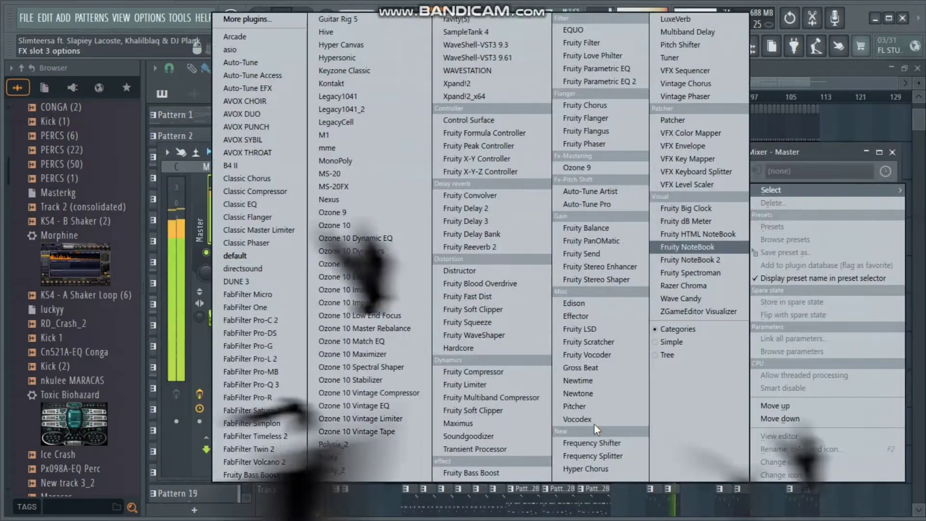
pyautogui.click(598, 455)
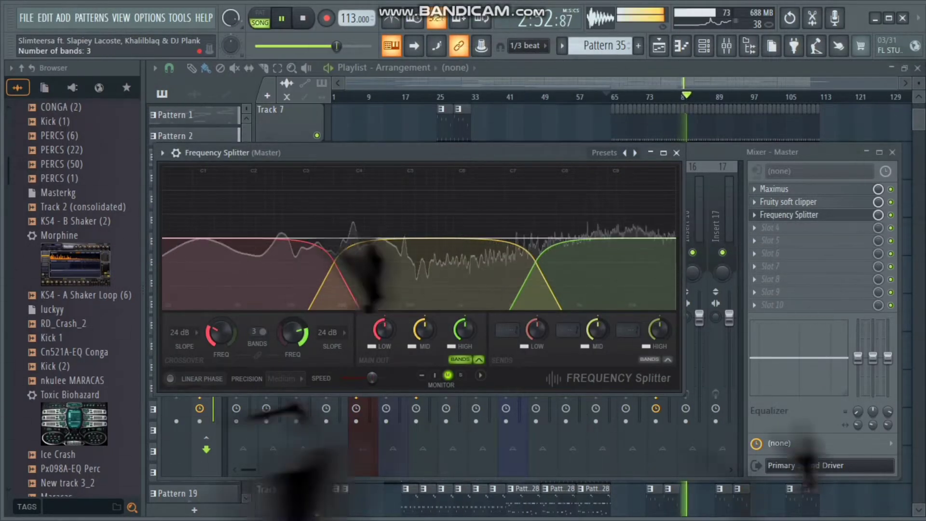
pyautogui.moveTo(338, 271); pyautogui.dragTo(308, 270)
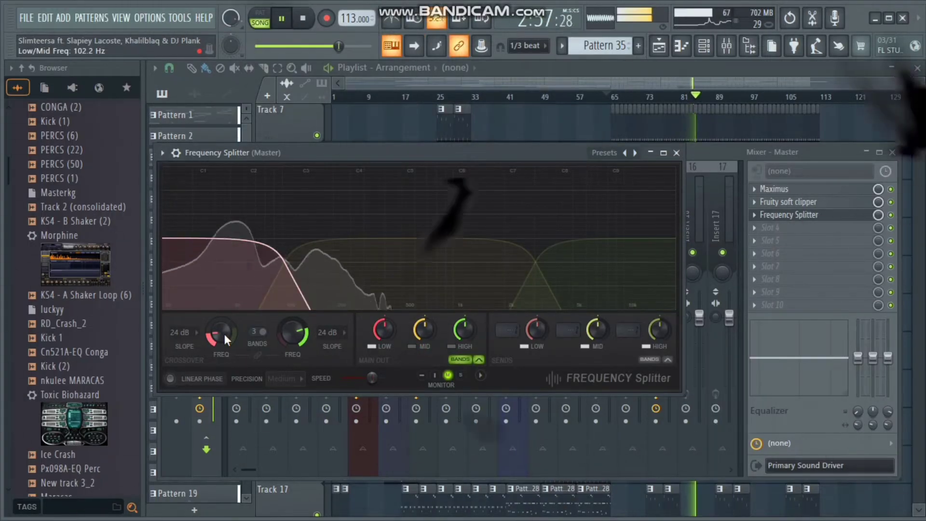
pyautogui.scroll(3, 224, 333)
pyautogui.scroll(-3, 224, 334)
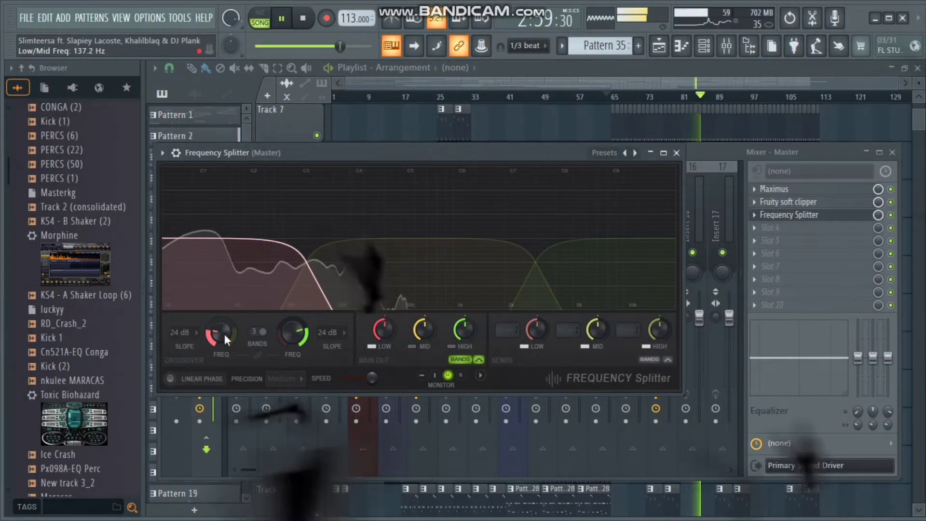
pyautogui.scroll(-1, 225, 334)
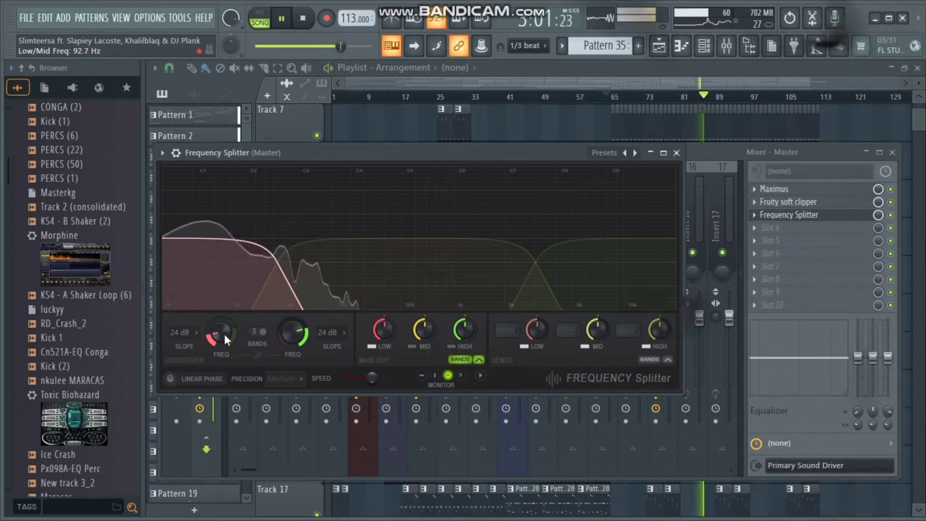
pyautogui.scroll(-1, 224, 334)
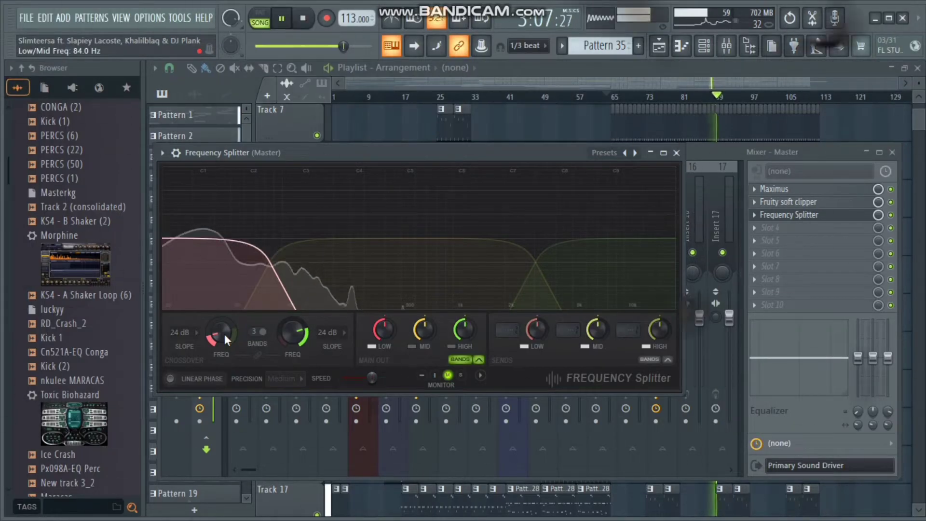
pyautogui.scroll(1, 224, 334)
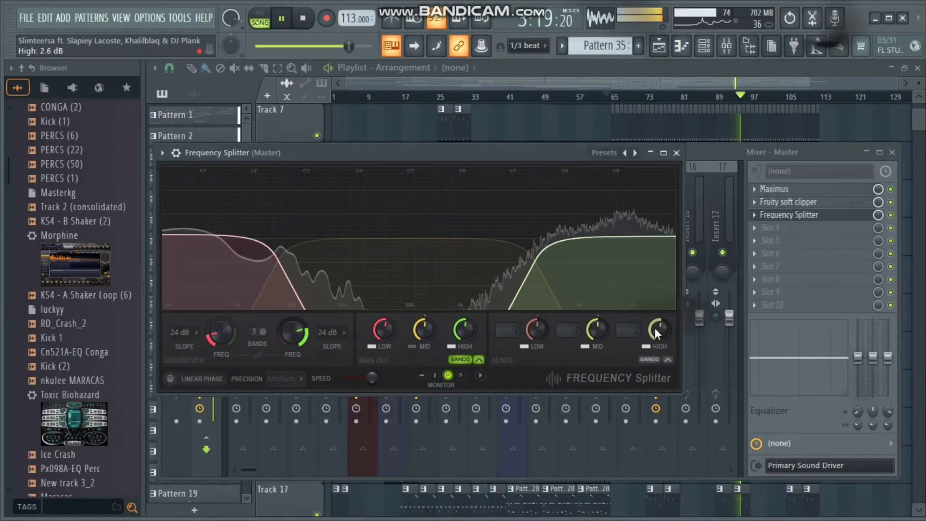
# - Raise the Frequency Splitter's mid/high crossover and set its Low main output to 2.6 dB
pyautogui.scroll(3, 297, 332)
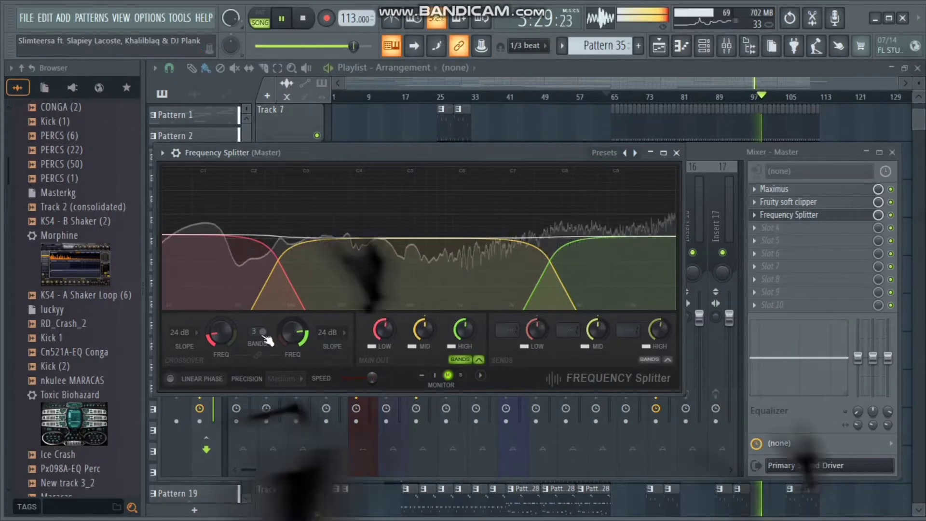
pyautogui.rightClick(387, 329)
pyautogui.click(404, 273)
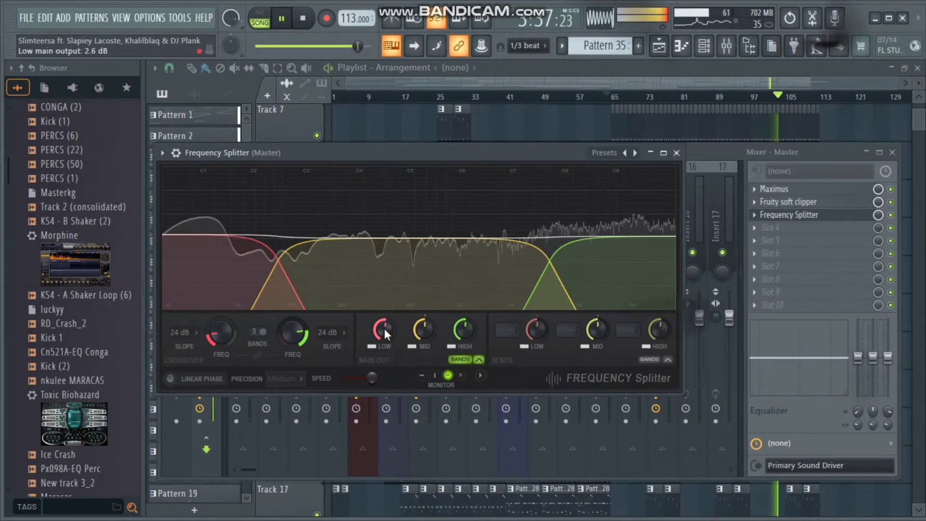
# - Set the Frequency Splitter's low/mid crossover to 137.2 Hz
pyautogui.scroll(3, 383, 326)
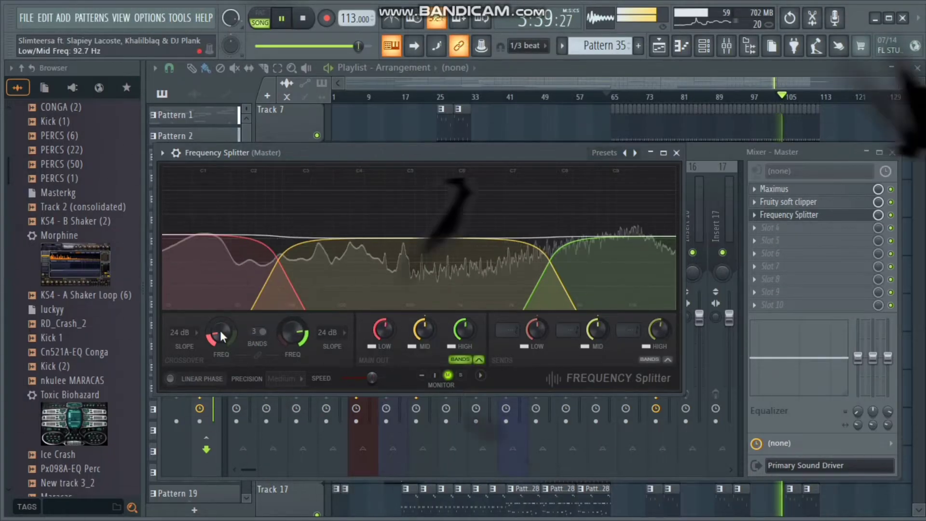
pyautogui.scroll(2, 220, 331)
pyautogui.scroll(2, 220, 331)
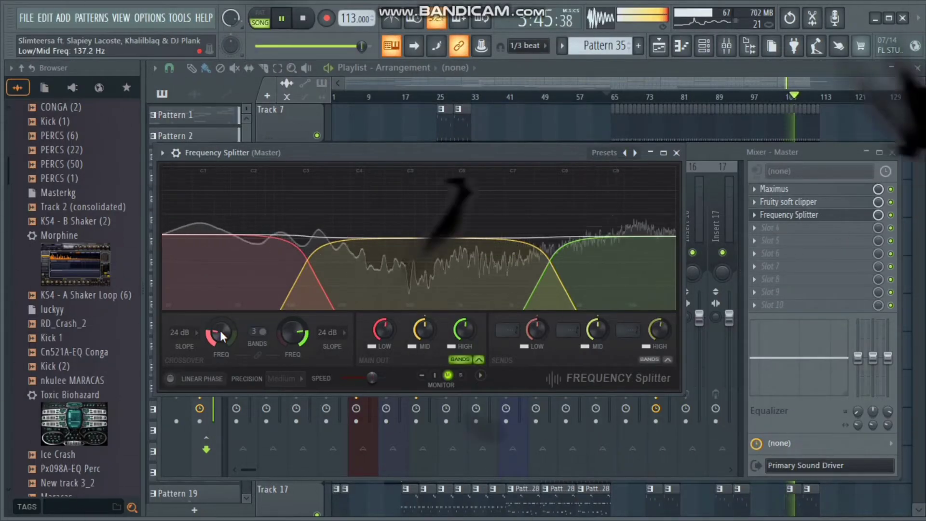
# - Load Fruity Limiter in the tenth effect slot with a gain of -1.9 dB and a limiter ceiling of 1.8 dB
pyautogui.click(758, 307)
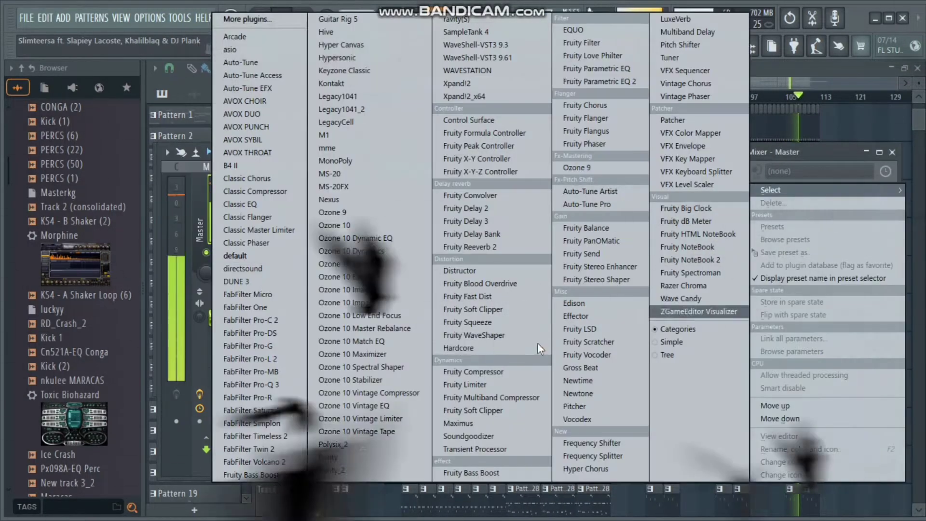
pyautogui.click(496, 384)
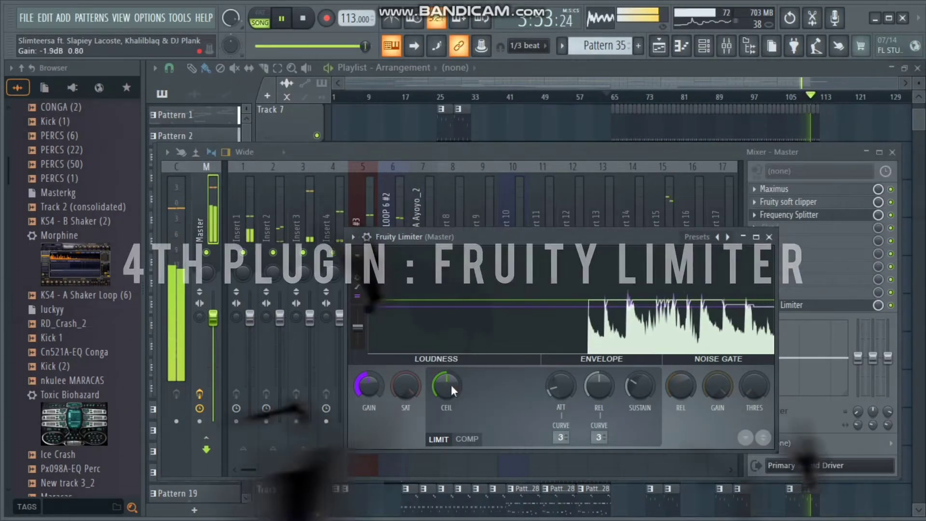
pyautogui.scroll(3, 446, 389)
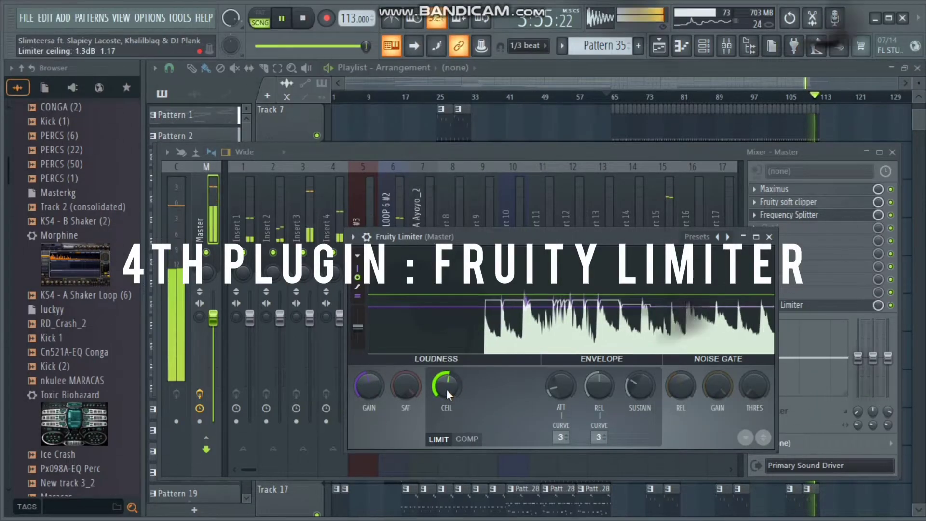
pyautogui.scroll(2, 446, 389)
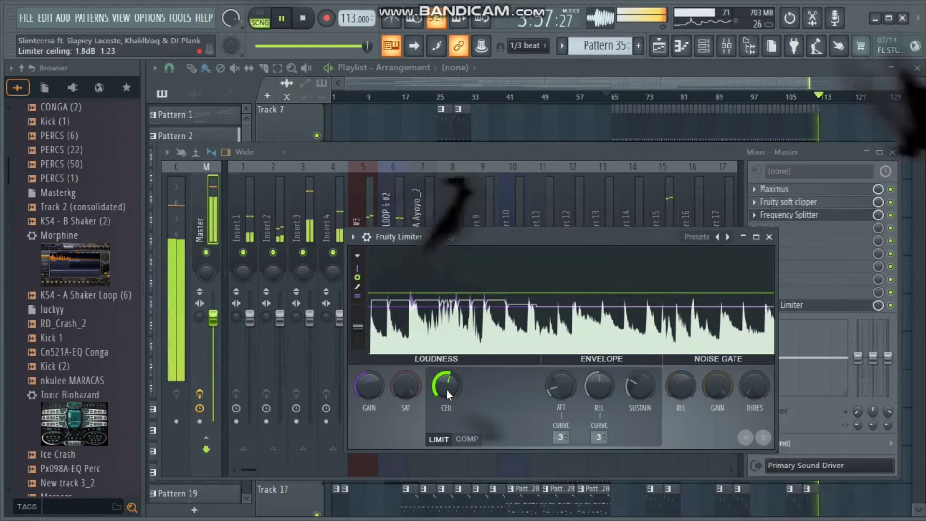
pyautogui.click(770, 237)
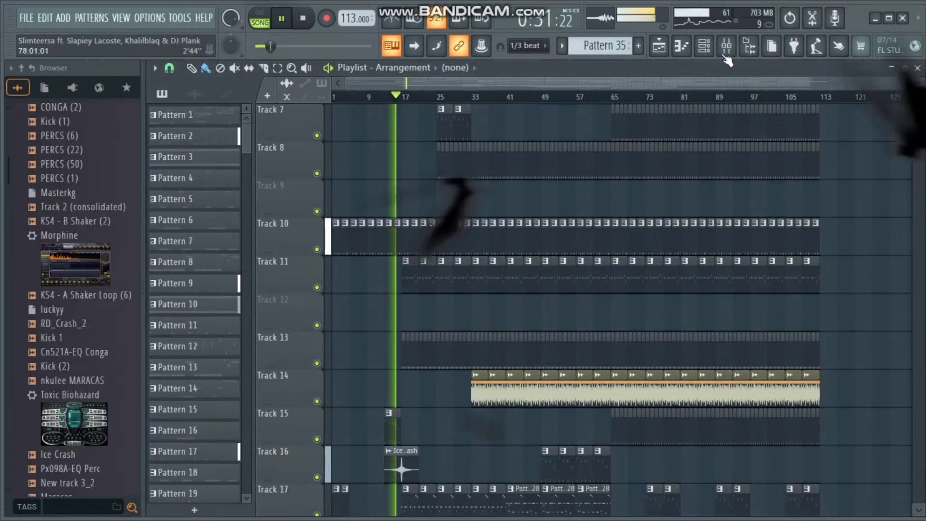
# - Reopen Maximus on the master track and raise the Master band's post gain
pyautogui.click(726, 47)
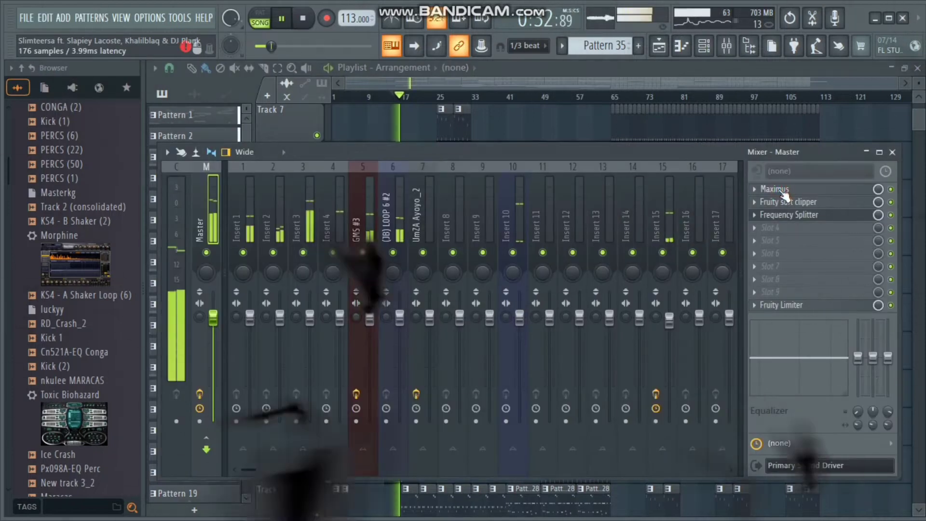
pyautogui.click(774, 188)
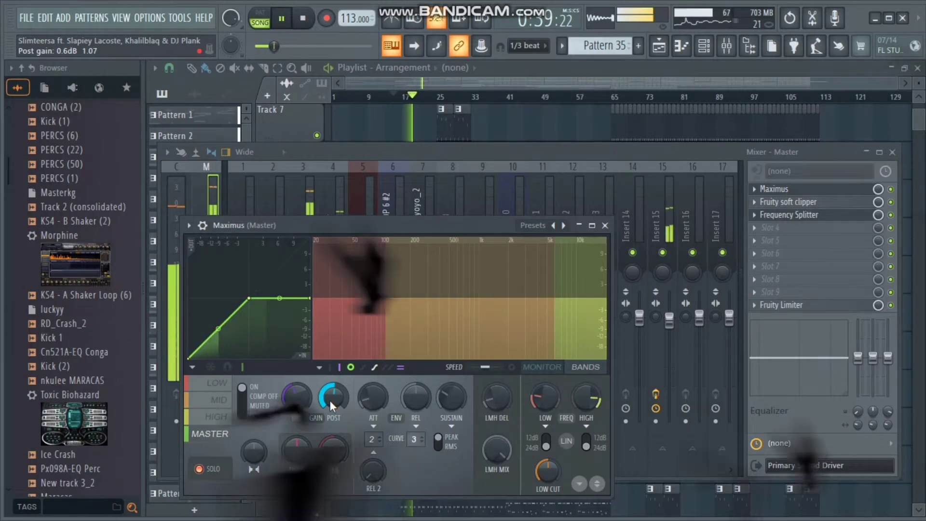
pyautogui.moveTo(340, 395); pyautogui.dragTo(340, 381)
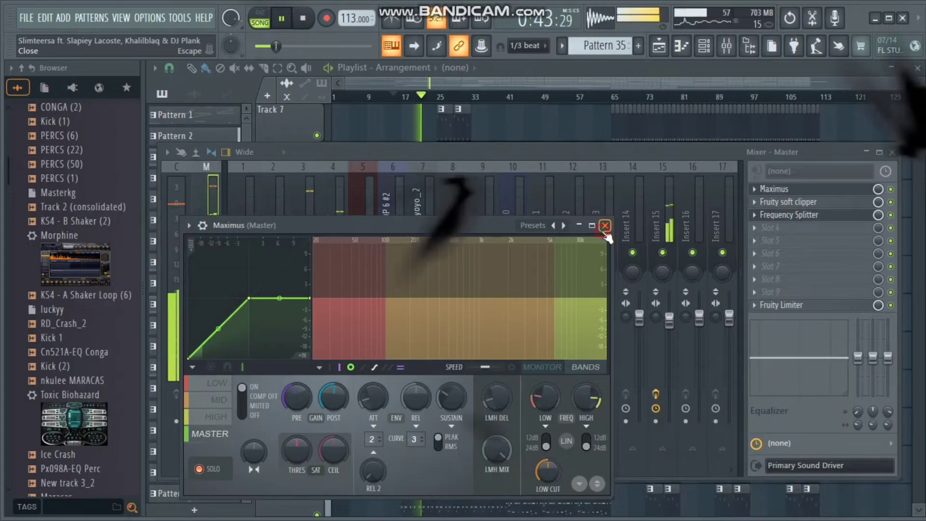
# - Solo the Frequency Splitter's mid band to raise the mid/high crossover above 5405 Hz, and set the High main output to 3.6 dB
pyautogui.click(605, 226)
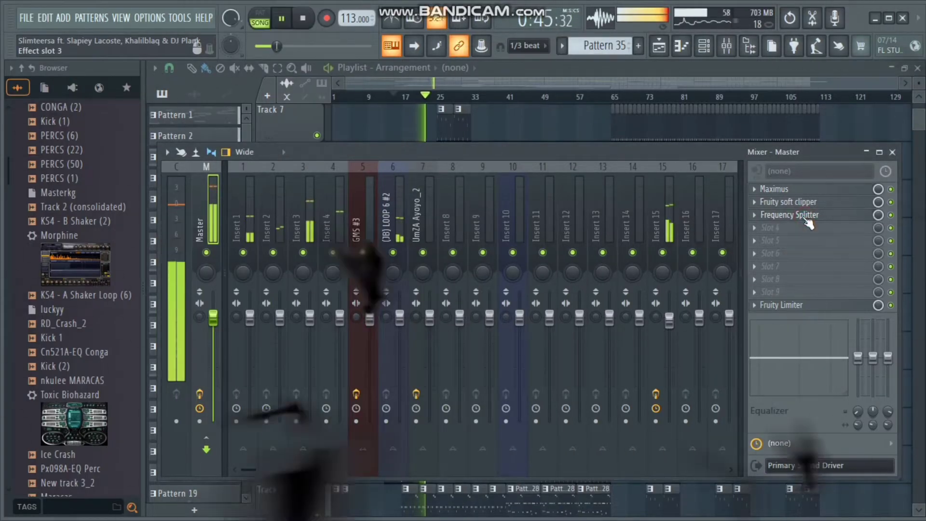
pyautogui.click(806, 215)
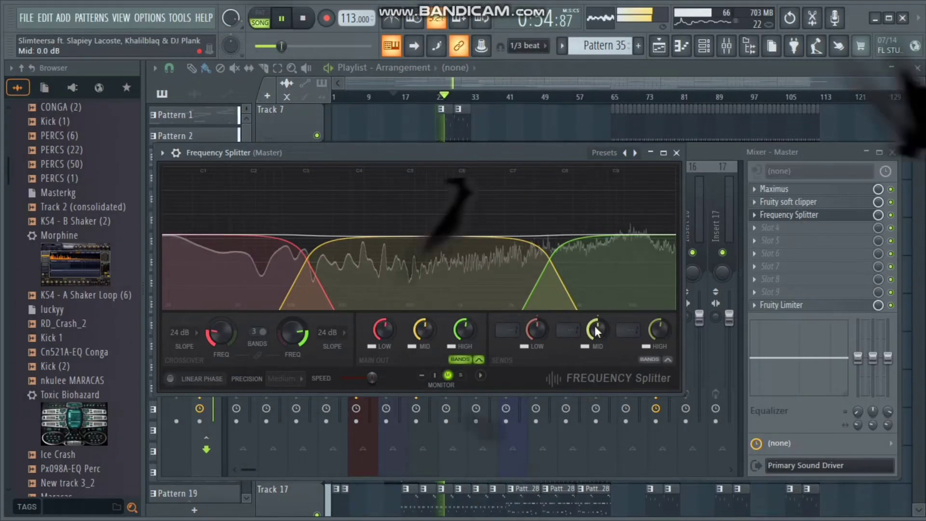
pyautogui.rightClick(423, 343)
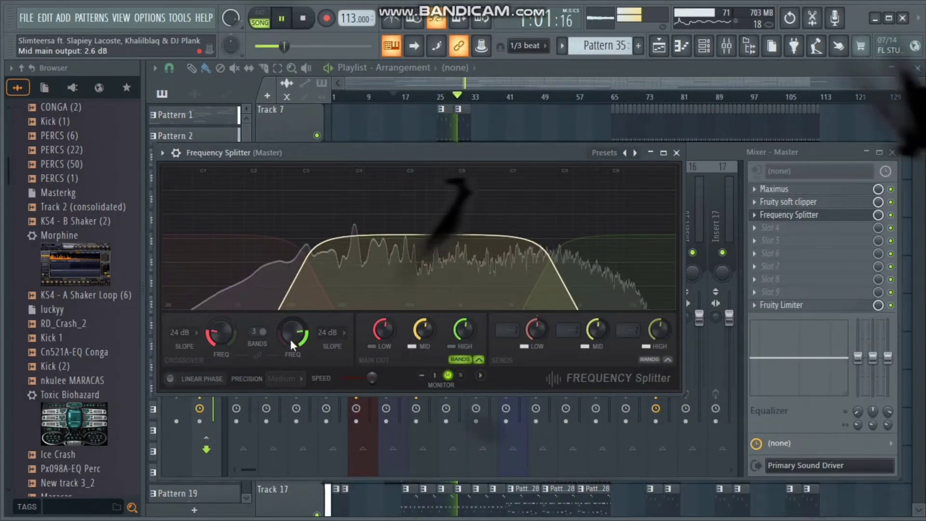
pyautogui.scroll(-3, 291, 337)
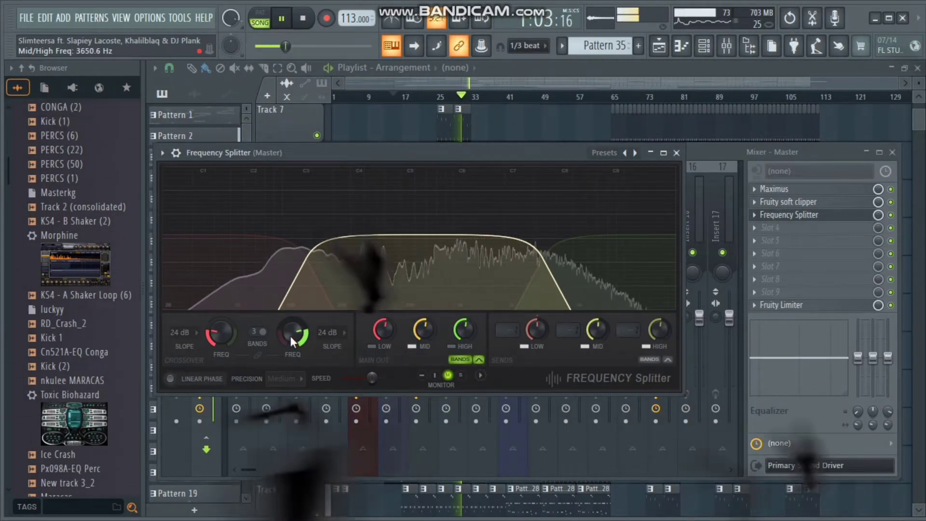
pyautogui.scroll(3, 290, 336)
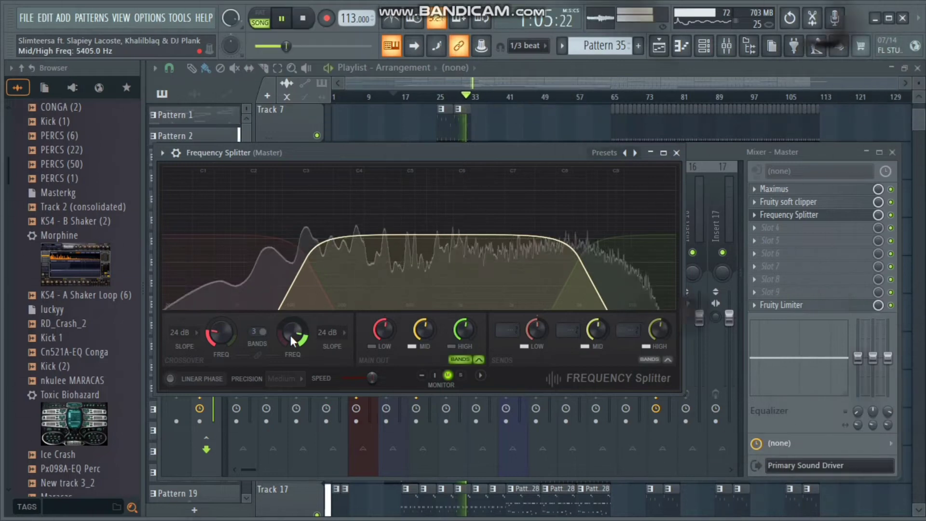
pyautogui.scroll(2, 292, 335)
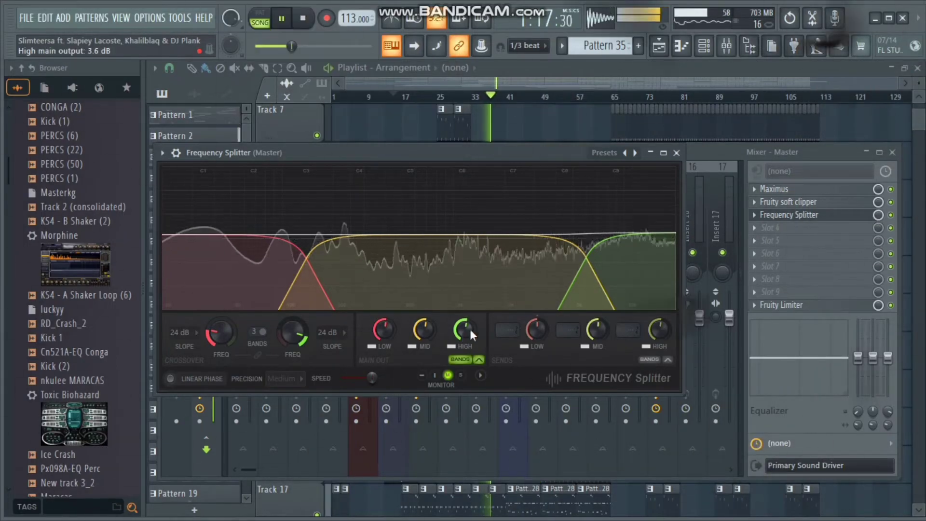
pyautogui.click(677, 153)
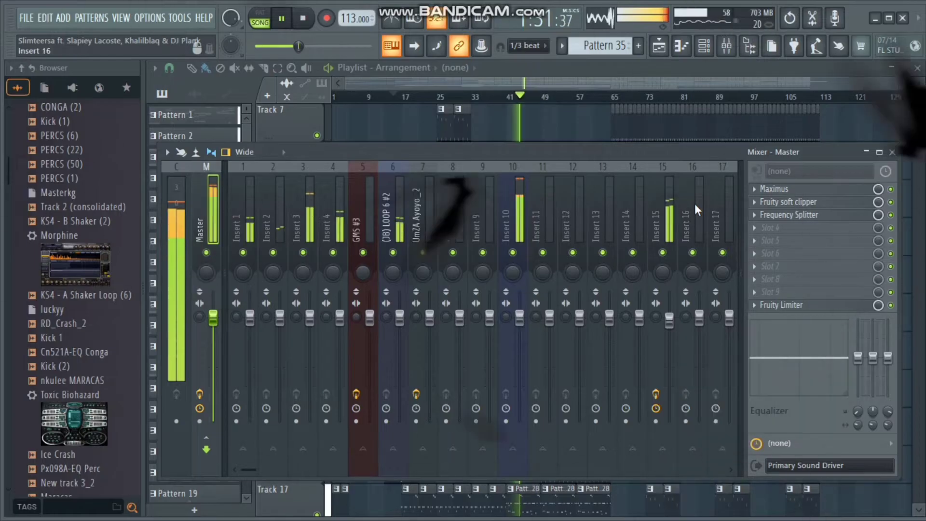
# - Look through the channel rack and check the FM Sub channel's volume
pyautogui.press('F6')
pyautogui.scroll(-10, 441, 253)
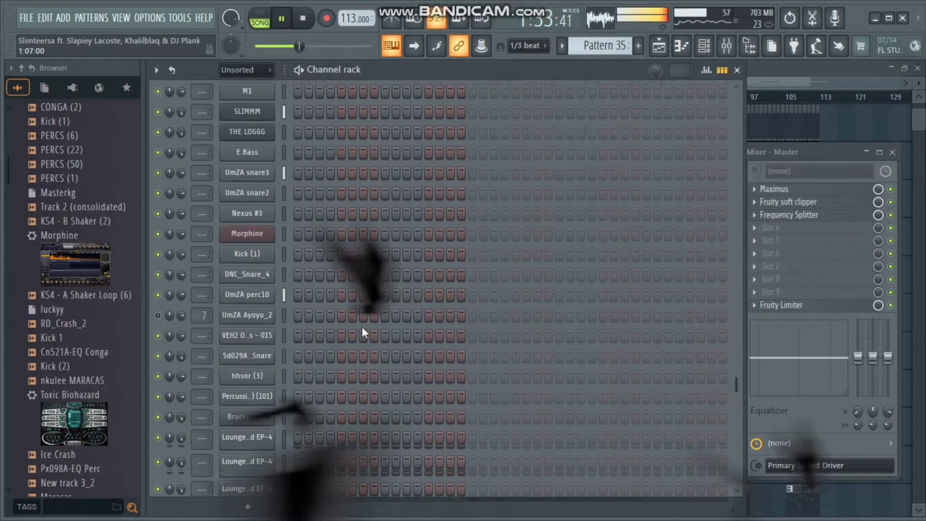
pyautogui.scroll(10, 361, 327)
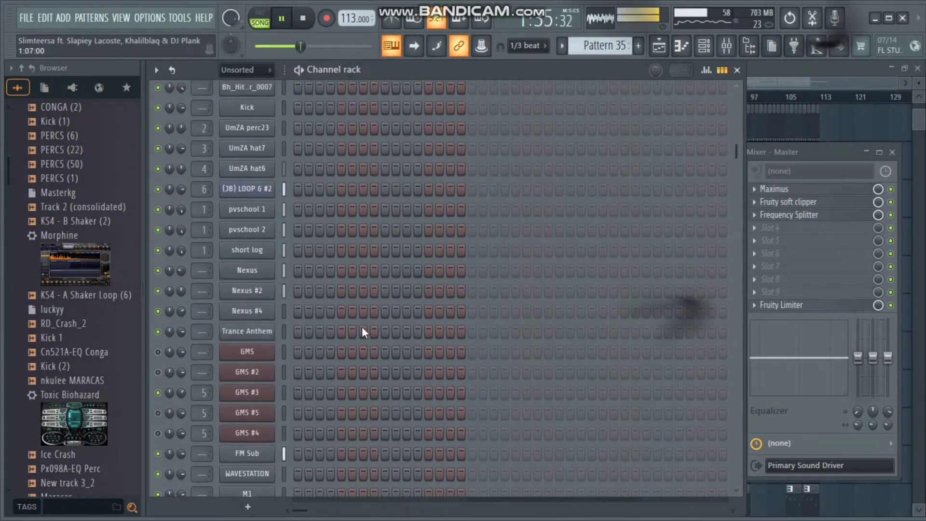
pyautogui.scroll(-3, 361, 326)
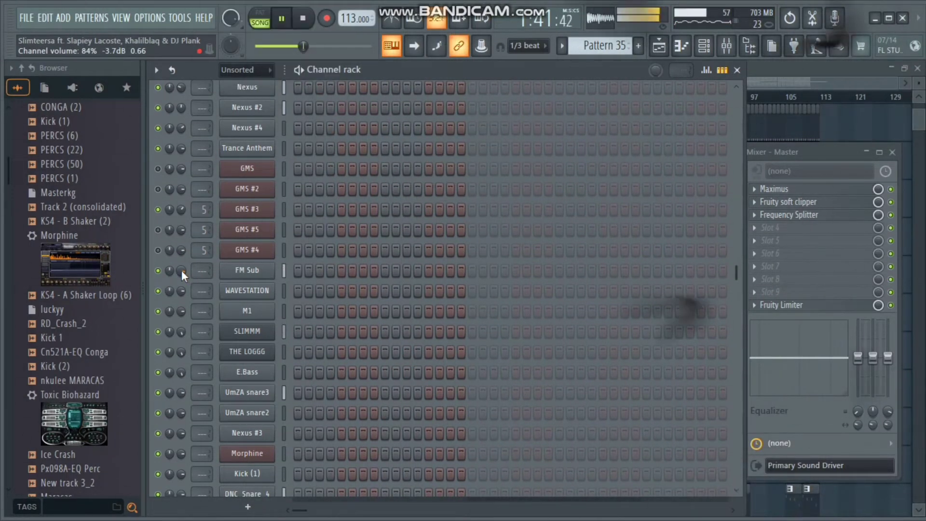
# - Load Fruity dB Meter in the fourth effect slot of the master mixer track
pyautogui.press('F9')
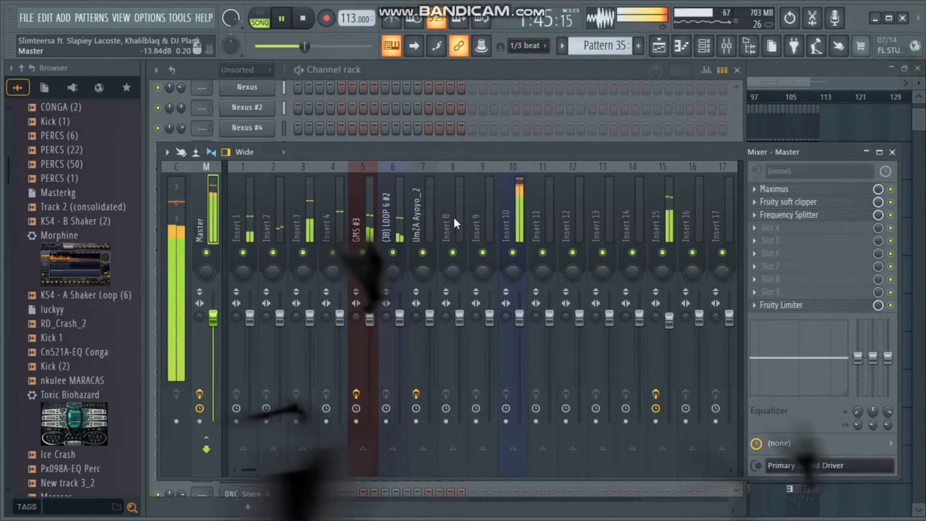
pyautogui.click(791, 189)
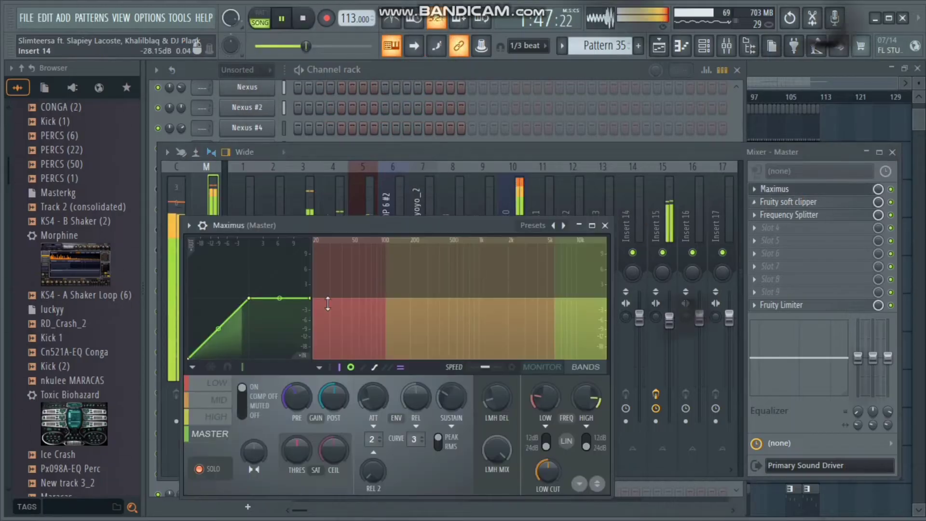
pyautogui.moveTo(414, 222); pyautogui.dragTo(527, 212)
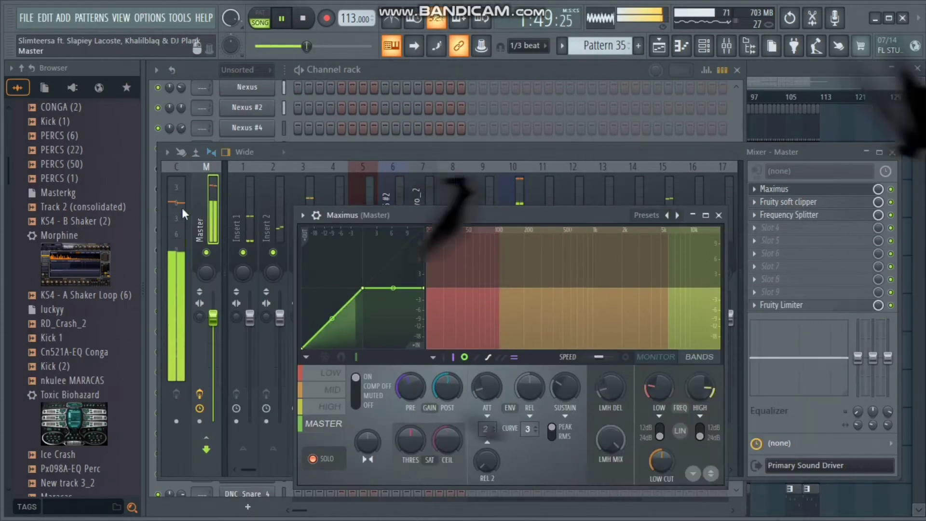
pyautogui.click(755, 228)
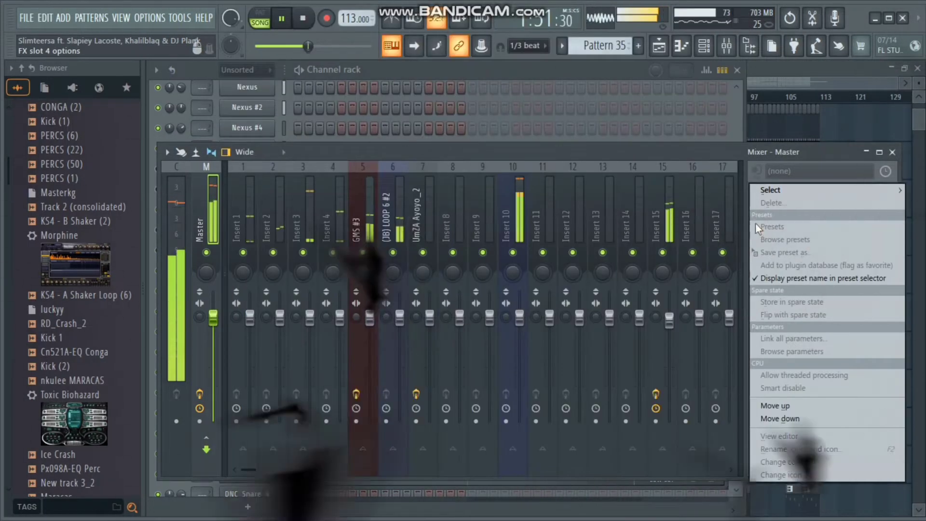
pyautogui.moveTo(768, 192)
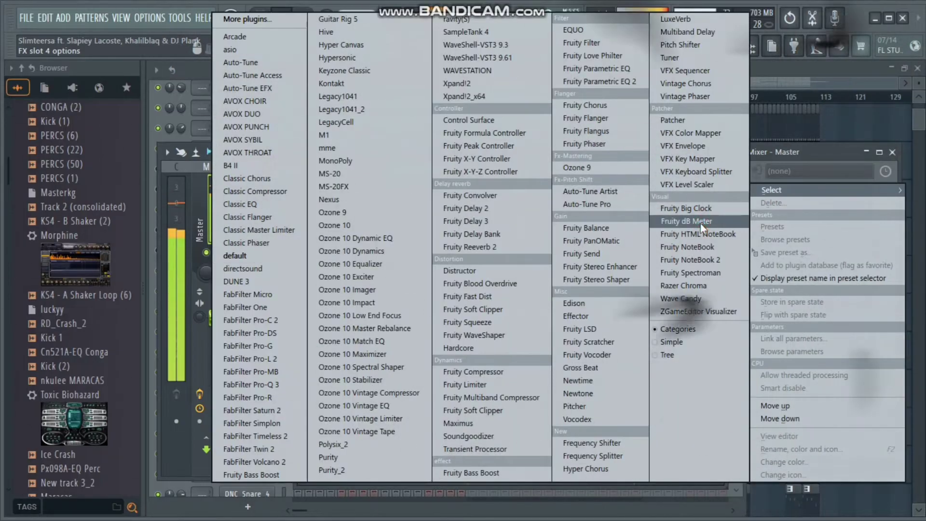
pyautogui.click(701, 222)
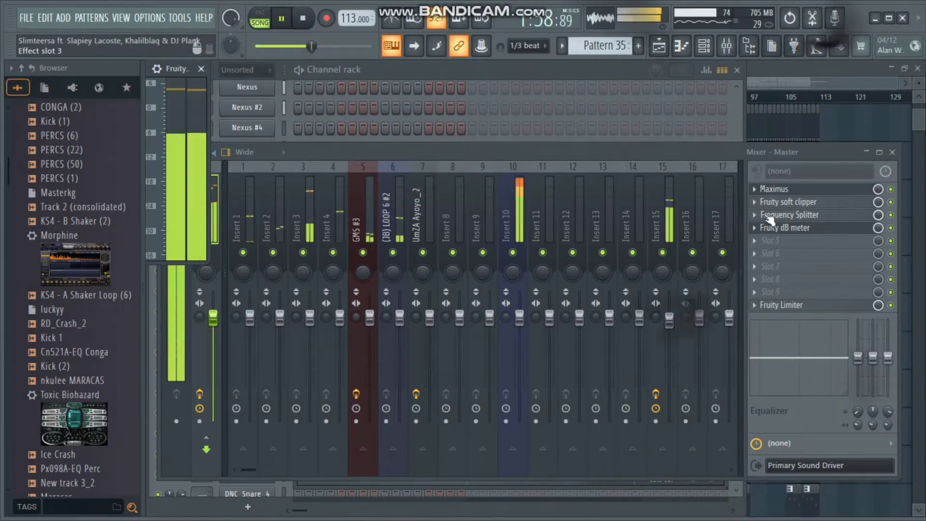
# - Check the master level on the dB meter alongside Maximus, and close both plugin windows
pyautogui.click(793, 193)
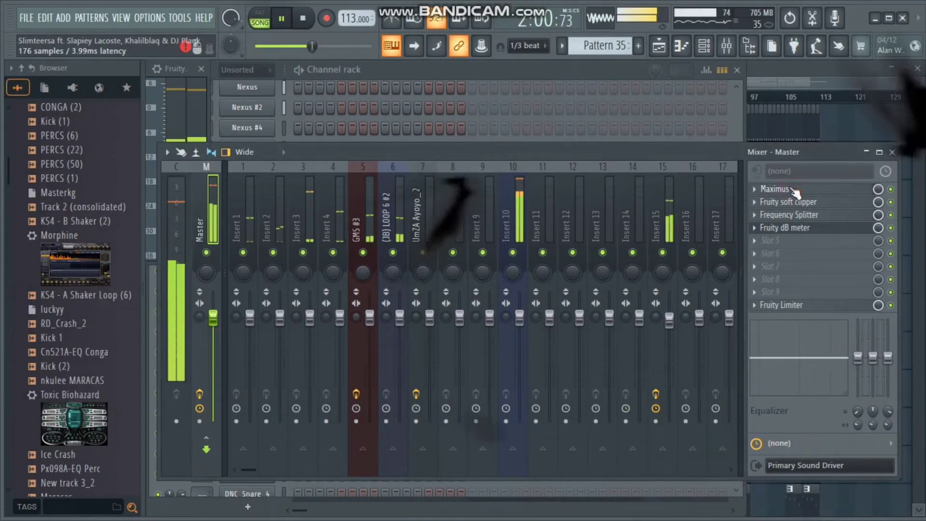
pyautogui.click(794, 189)
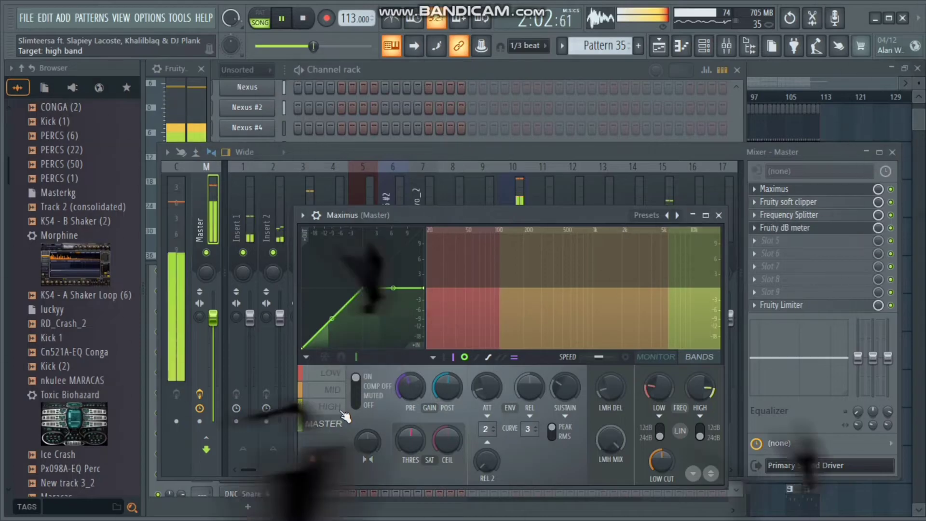
pyautogui.rightClick(449, 389)
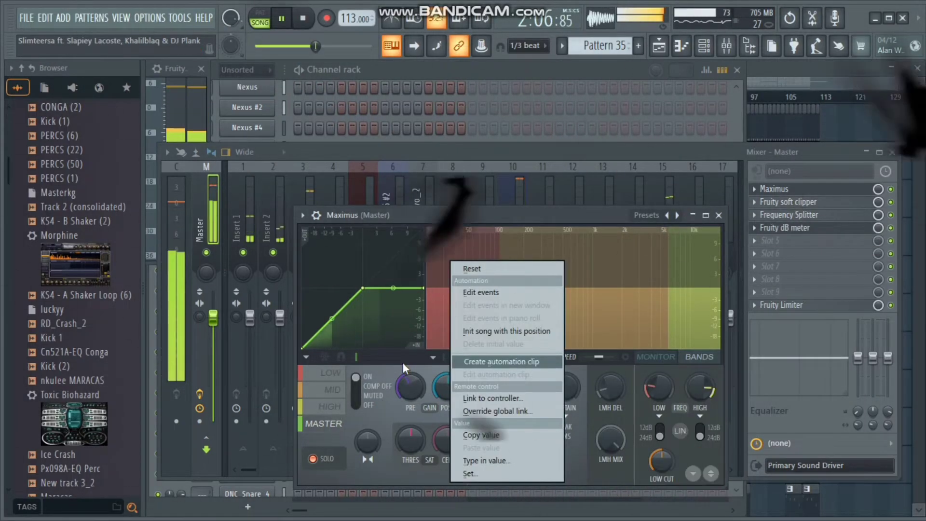
pyautogui.click(453, 378)
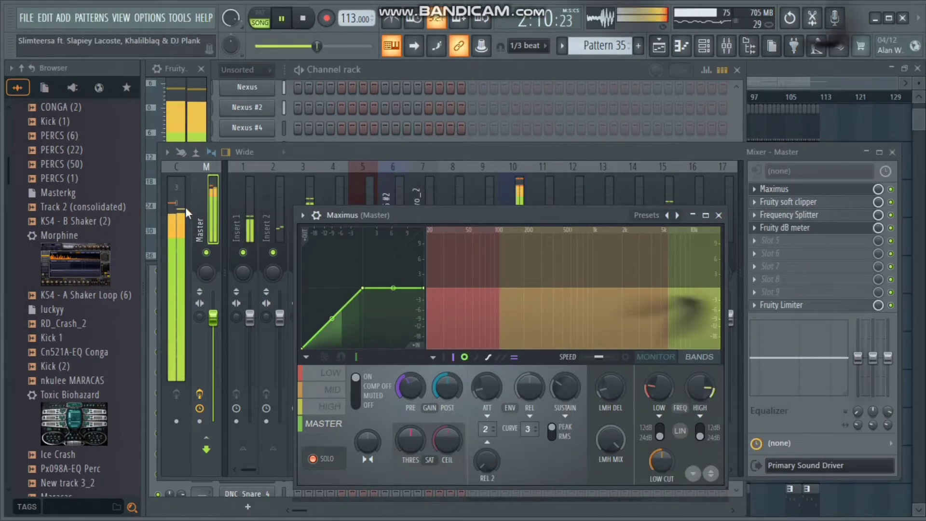
pyautogui.click(202, 69)
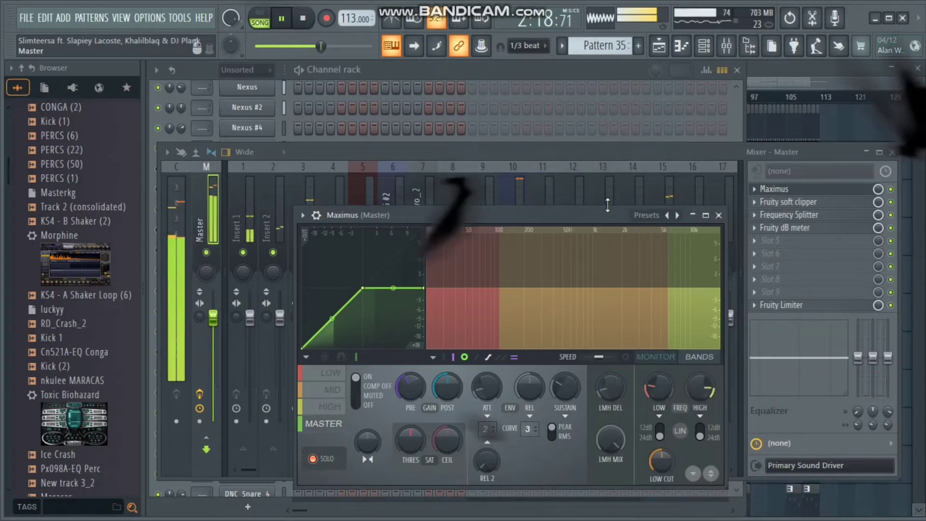
pyautogui.click(718, 215)
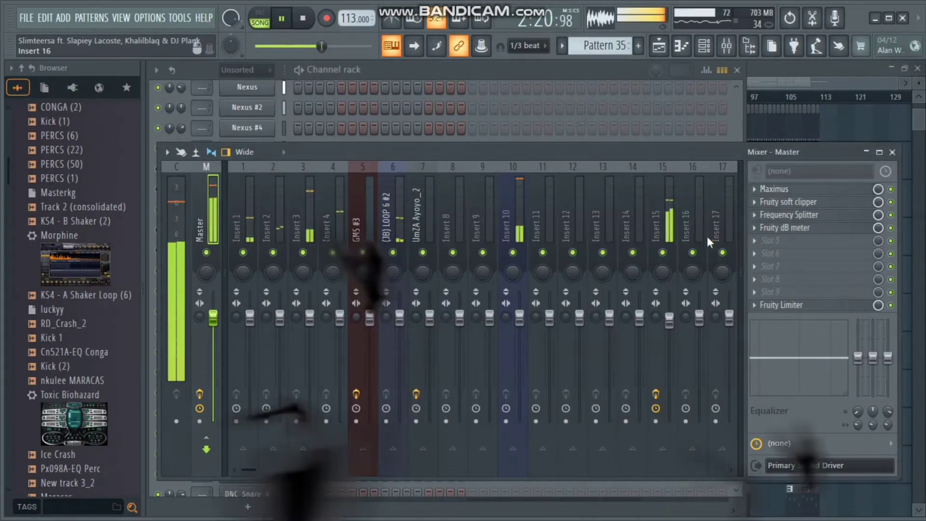
# - Raise the pre gain of Maximus's Low band and set the low band frequency to 91 Hz
pyautogui.click(791, 189)
pyautogui.click(338, 374)
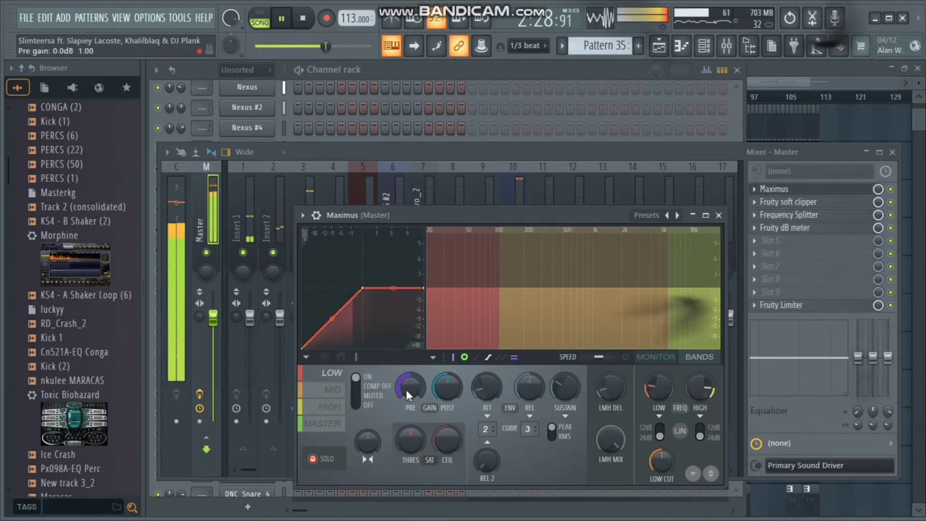
pyautogui.scroll(2, 407, 388)
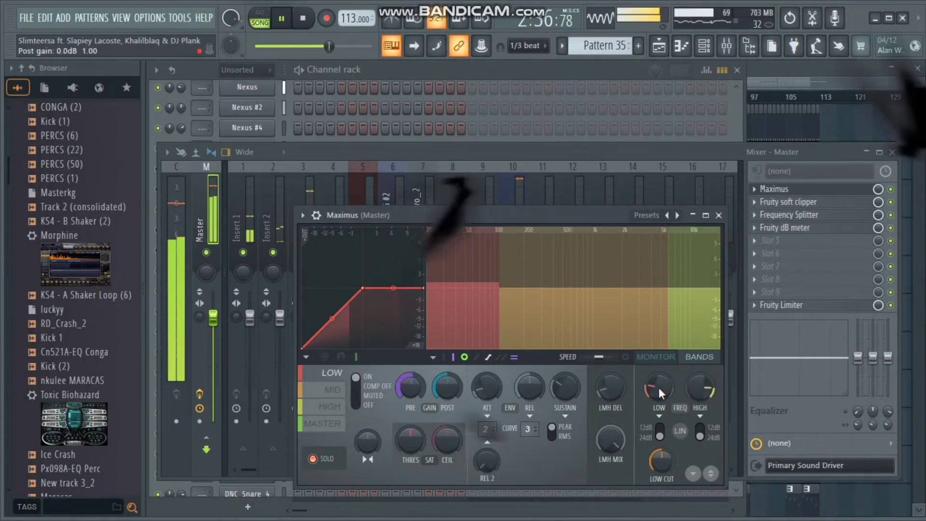
pyautogui.scroll(-3, 658, 387)
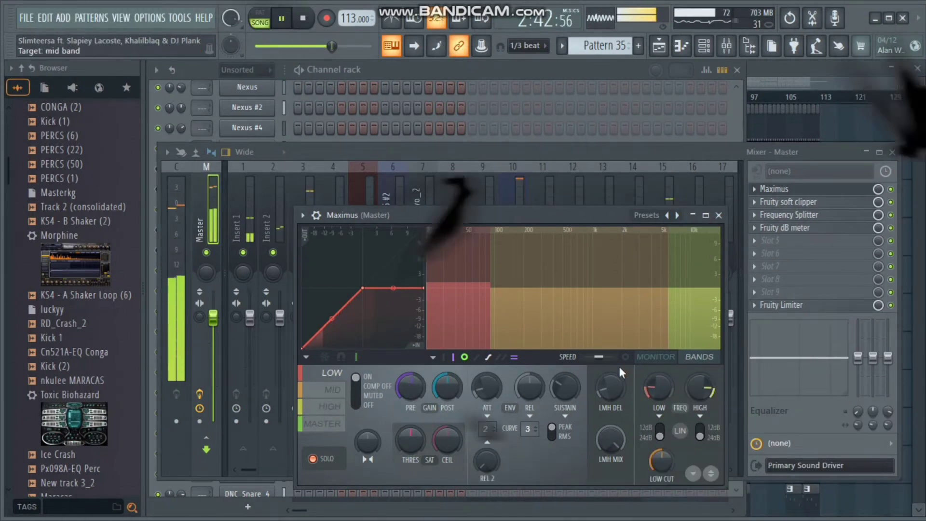
# - Lower Maximus's high band frequency to 3309 Hz and raise the High band's pre gain to 0.6 dB
pyautogui.click(700, 388)
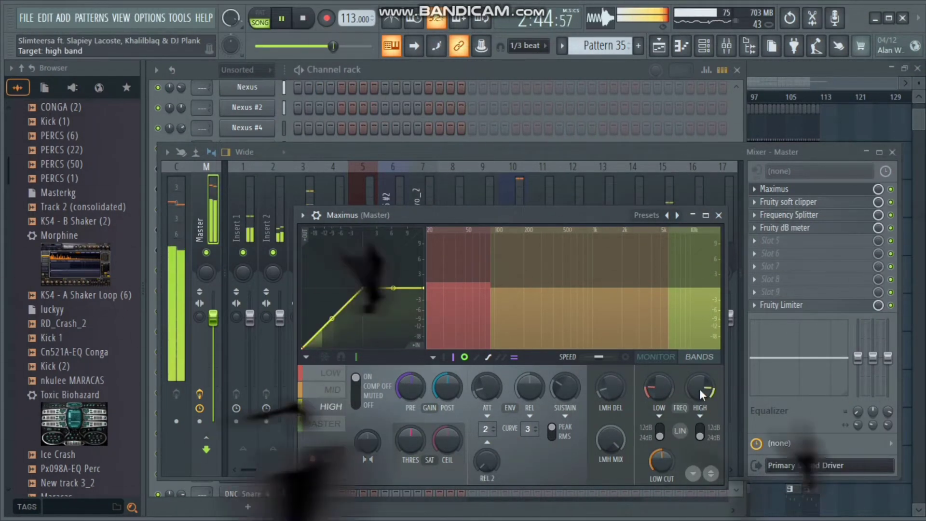
pyautogui.scroll(-2, 699, 387)
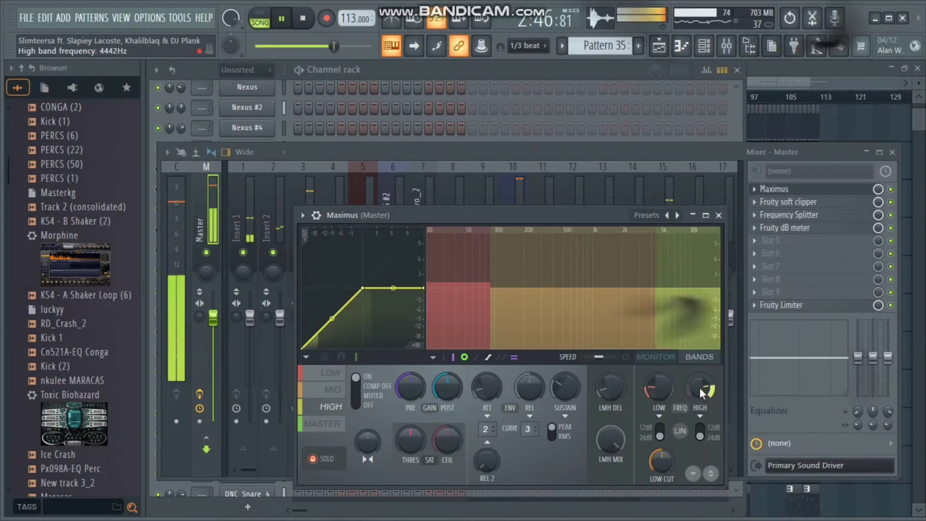
pyautogui.scroll(-2, 699, 387)
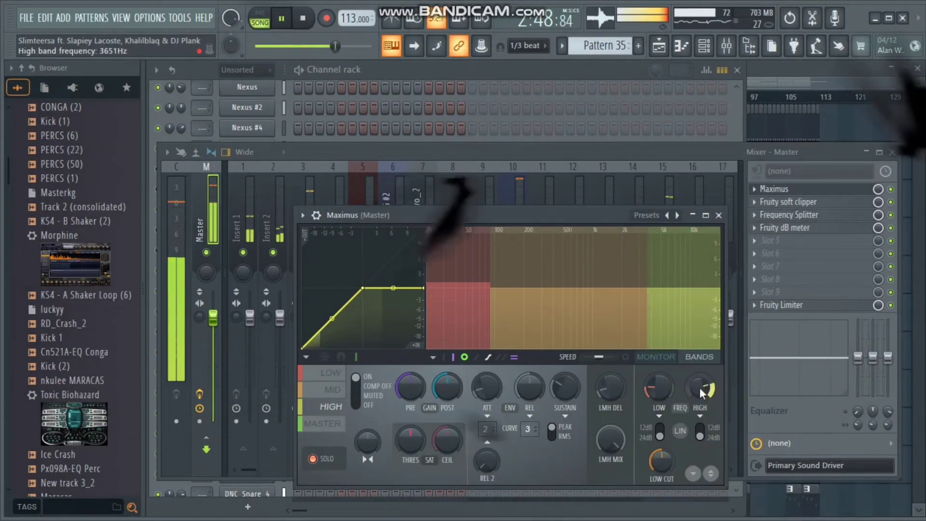
pyautogui.scroll(-1, 700, 387)
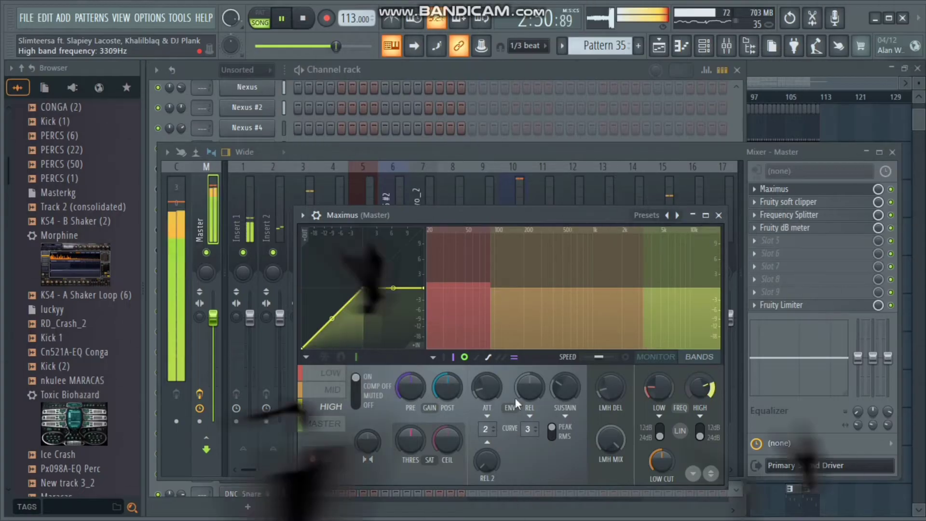
pyautogui.click(334, 423)
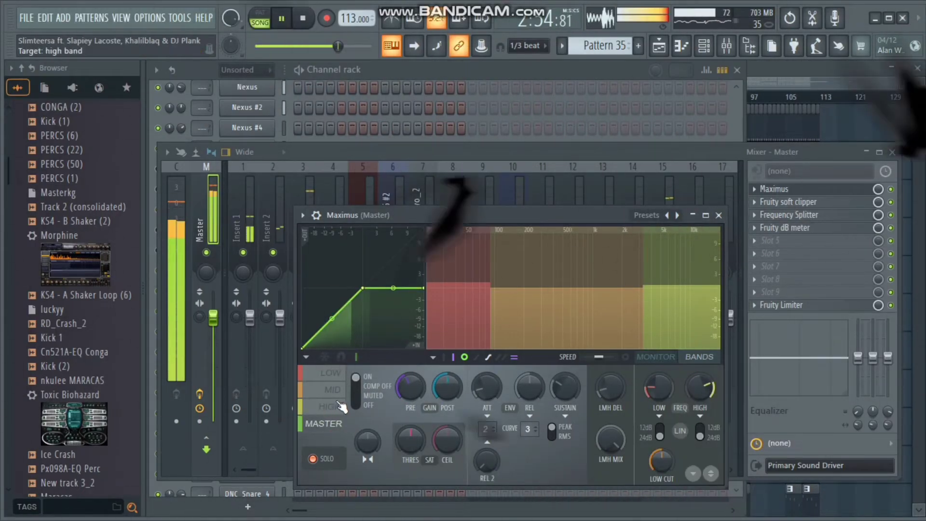
# - Raise Maximus's high band frequency to 5405 Hz, finishing with the High band selected
pyautogui.click(341, 406)
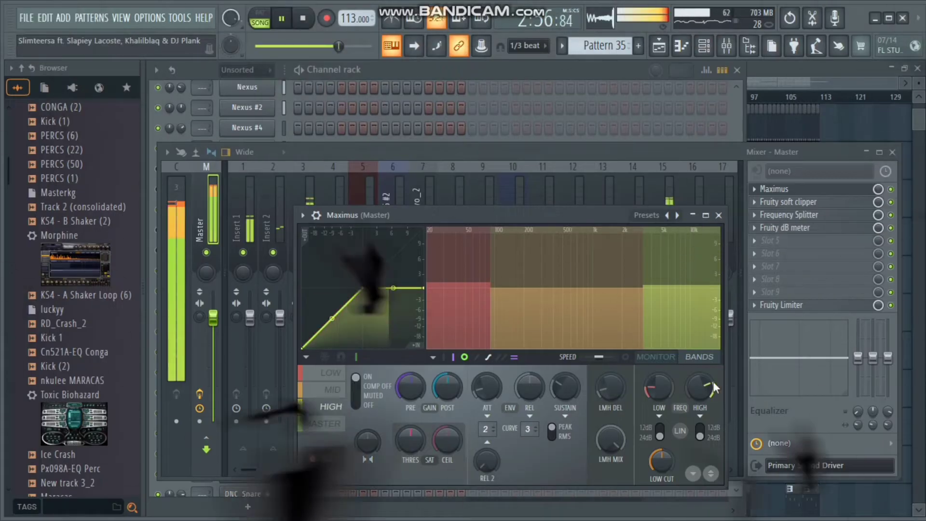
pyautogui.rightClick(698, 385)
pyautogui.click(697, 390)
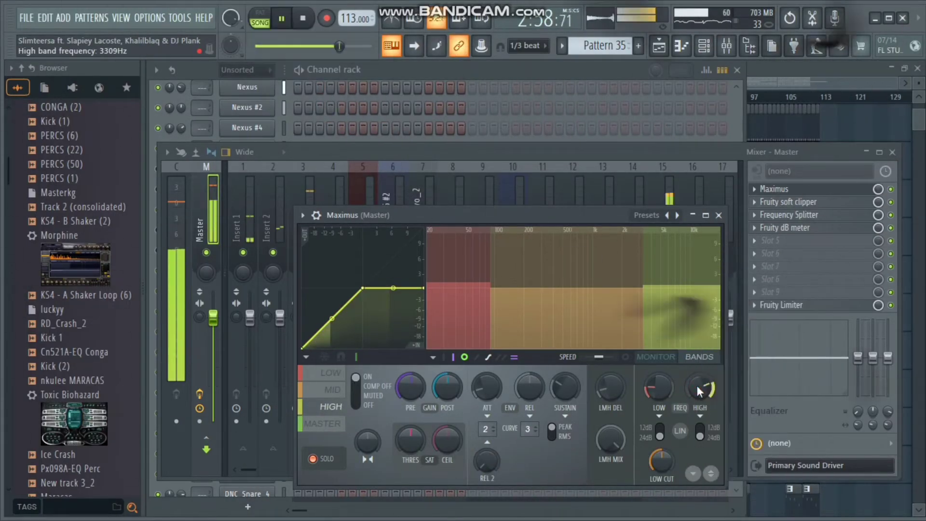
pyautogui.scroll(2, 696, 386)
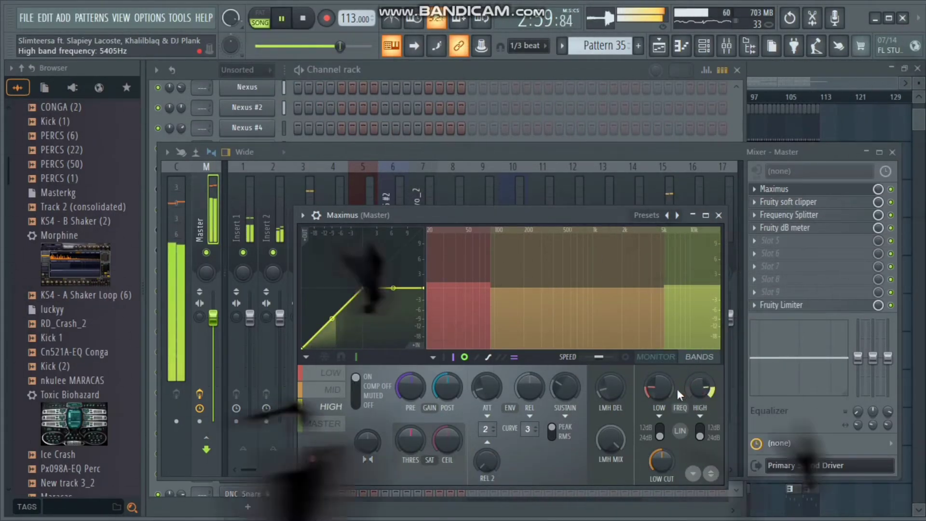
pyautogui.click(337, 423)
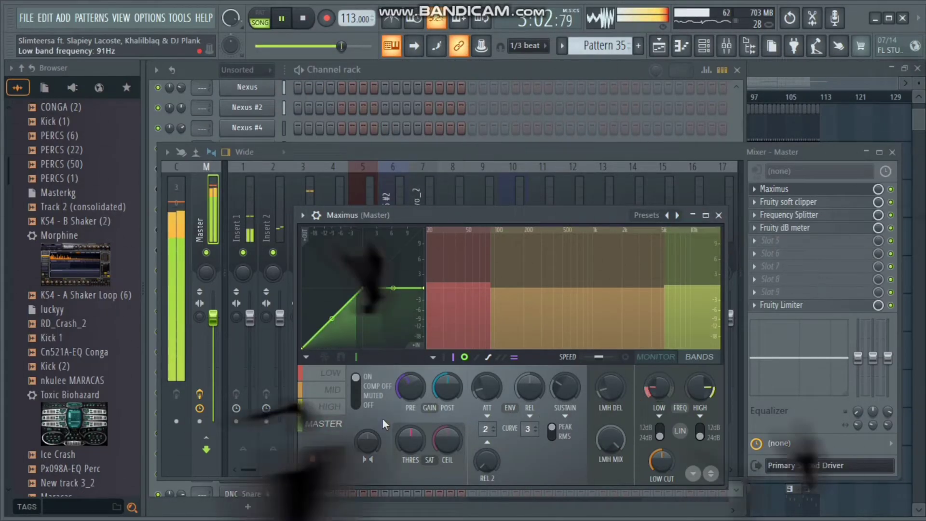
pyautogui.click(332, 407)
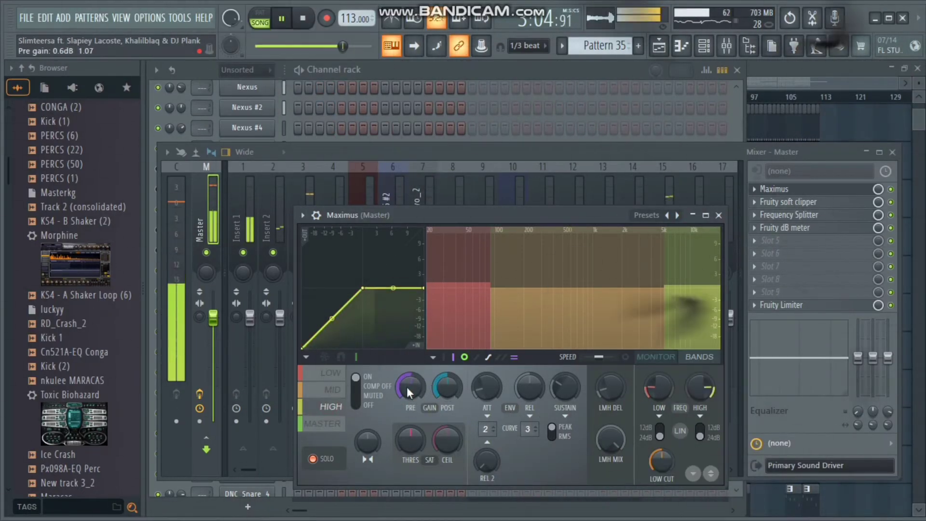
# - Raise the pre gain of Maximus's High band to 1.2 dB and select the Master band
pyautogui.rightClick(406, 387)
pyautogui.click(431, 270)
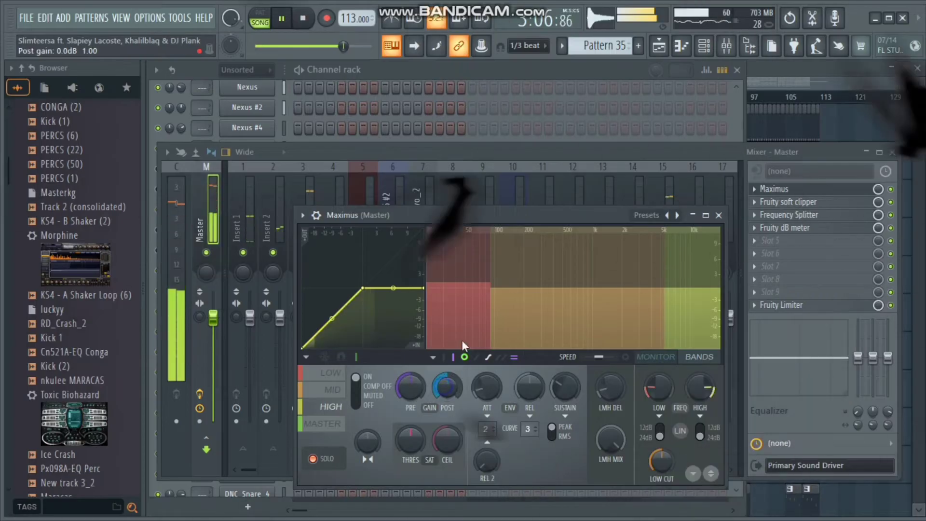
pyautogui.rightClick(410, 393)
pyautogui.click(410, 394)
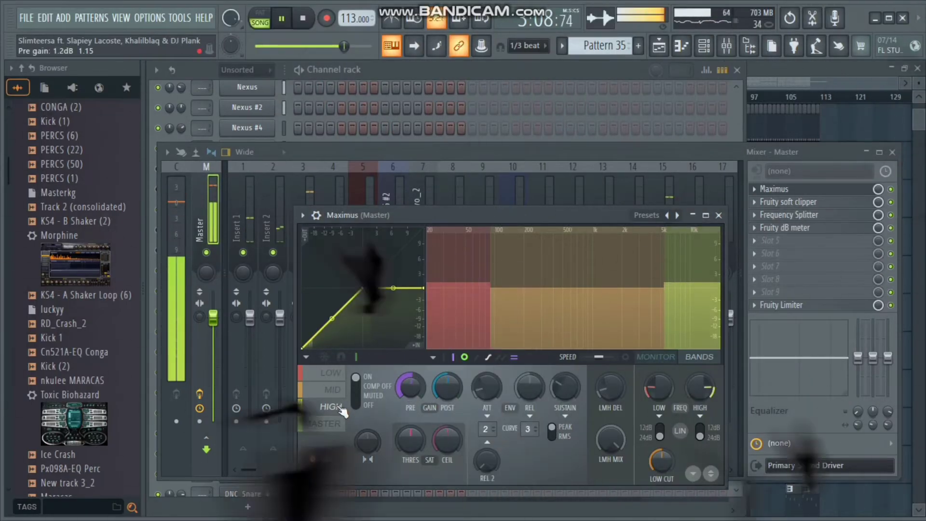
pyautogui.click(324, 424)
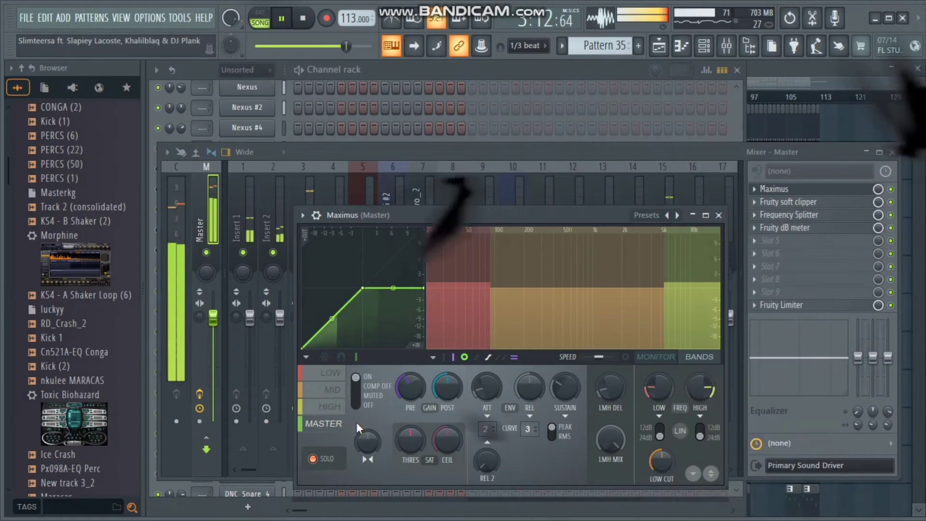
# - Look over the playlist, the channel rack and the master mixer track while the song plays
pyautogui.click(768, 72)
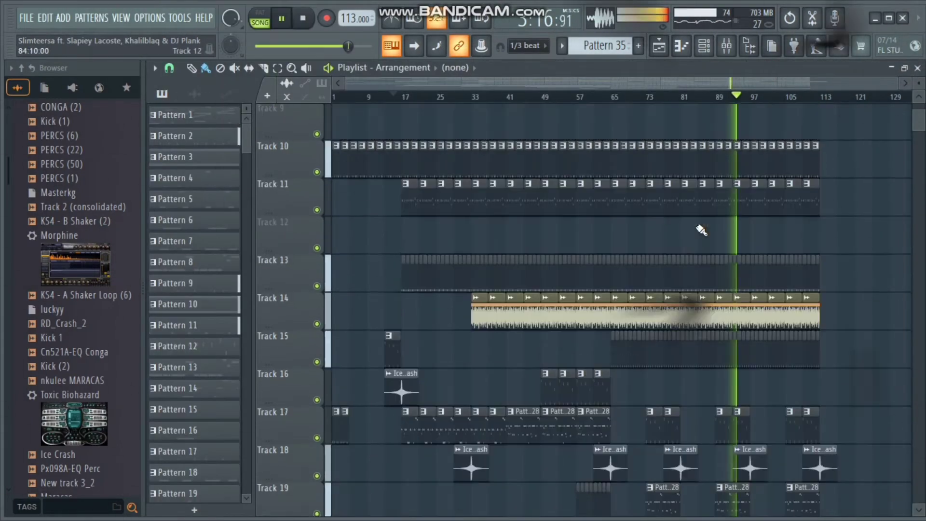
pyautogui.scroll(5, 702, 231)
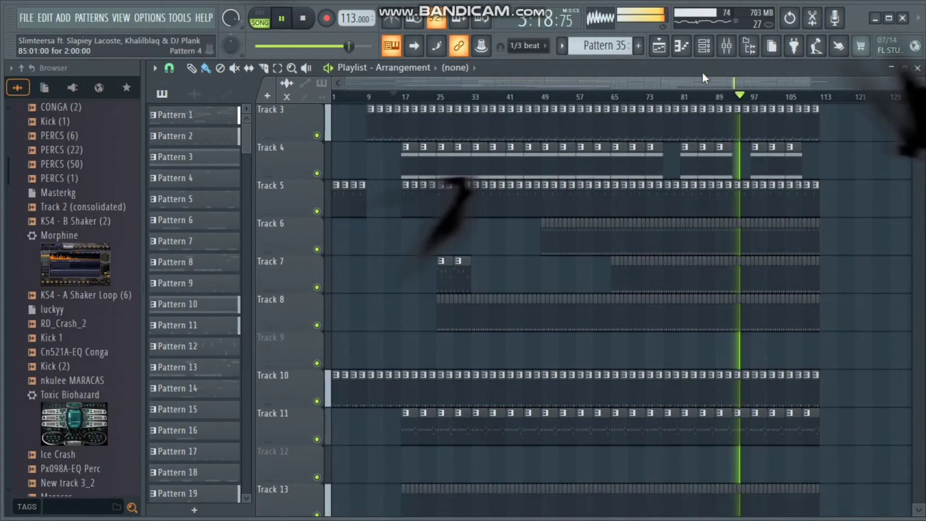
pyautogui.press('F9')
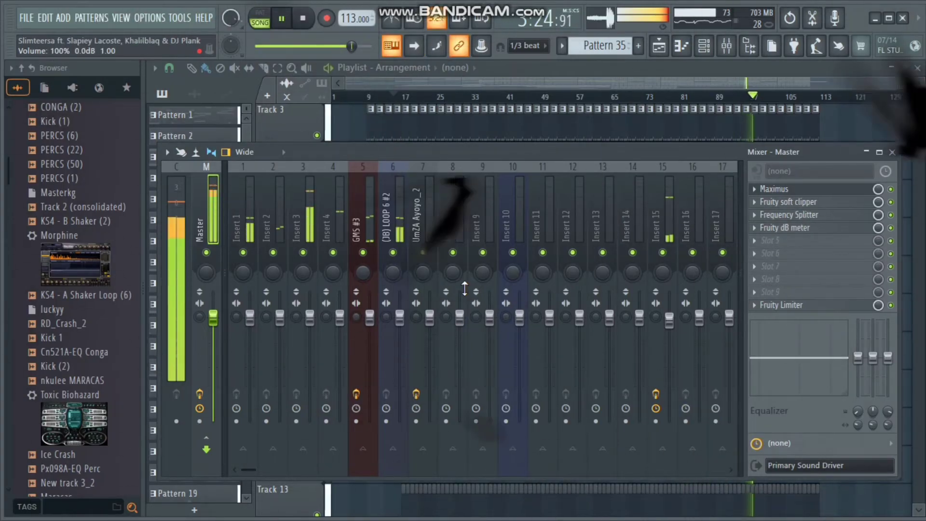
pyautogui.press('F6')
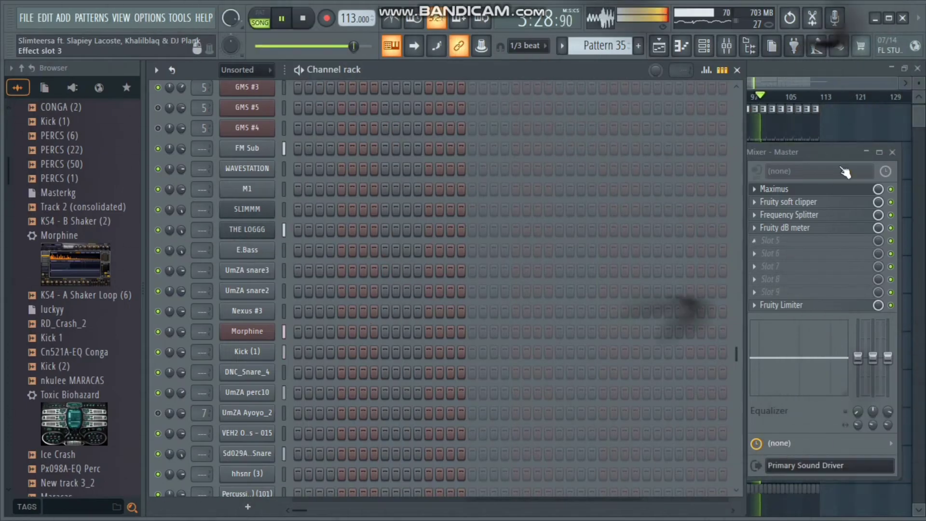
pyautogui.click(824, 154)
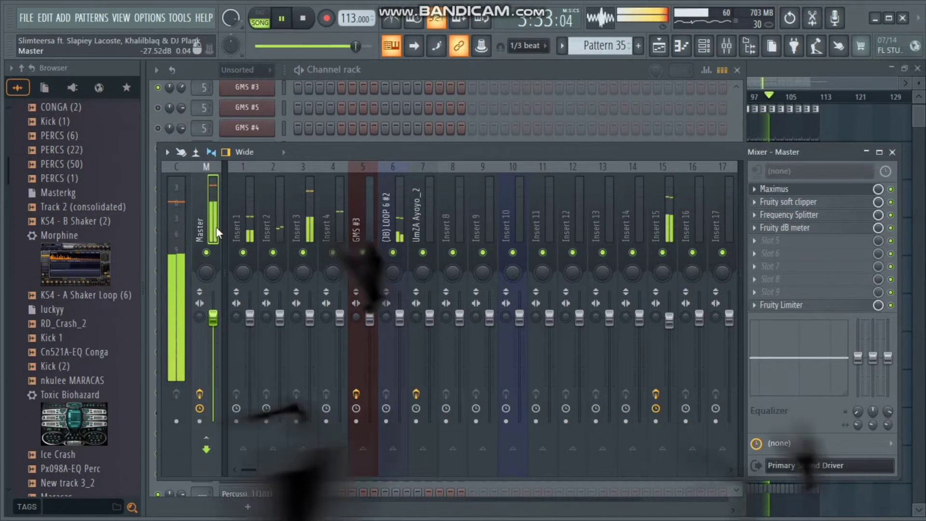
pyautogui.click(200, 394)
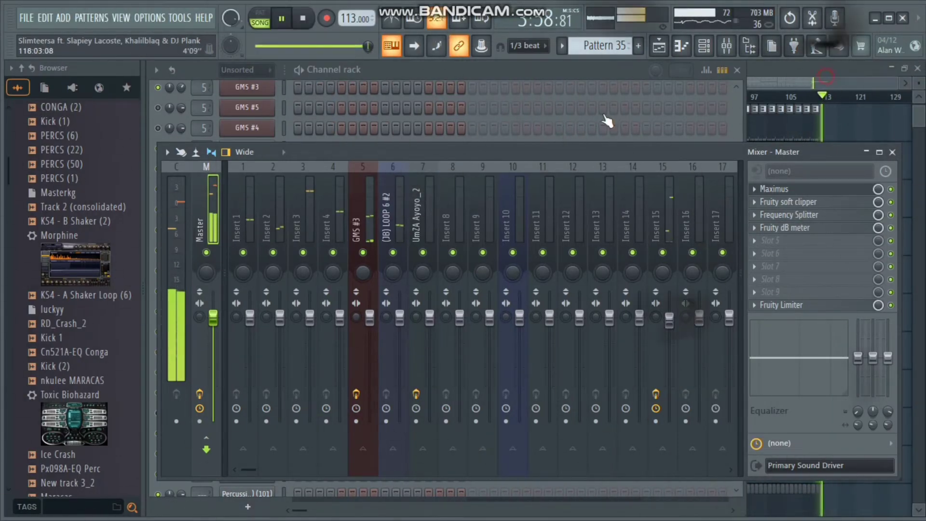
# - Move playback to about bar 39 in the playlist and bring the mixer back into view
pyautogui.press('F5')
pyautogui.click(502, 96)
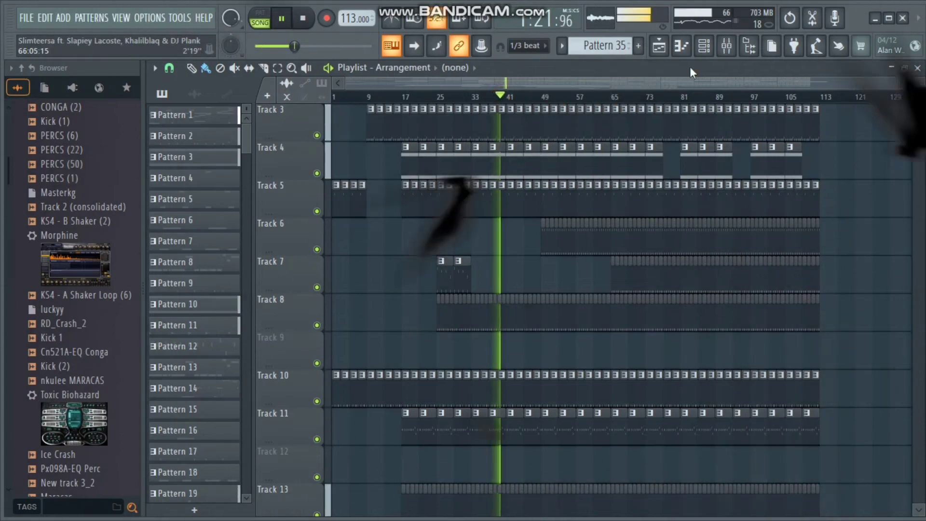
pyautogui.click(726, 46)
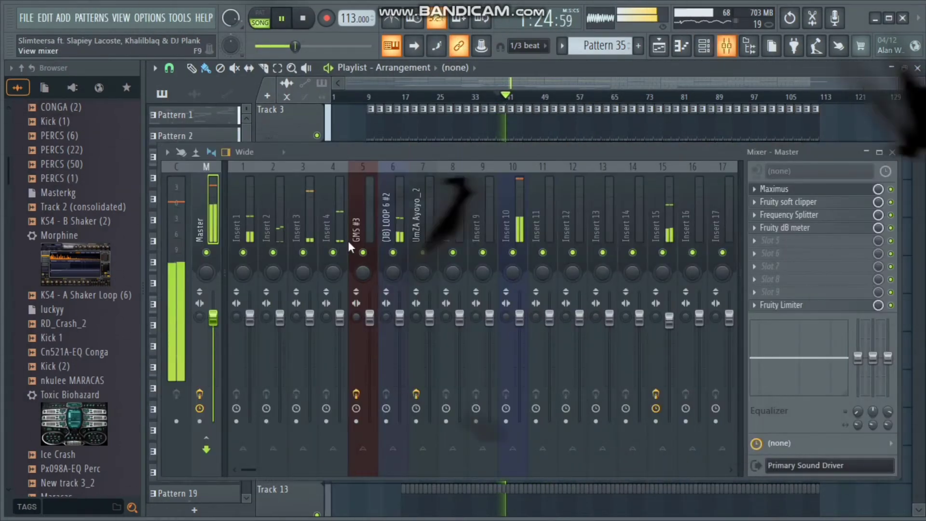
# - Save the master mixer track state as the preset "Master Channel 2024", accepting the personal user folder as the location
pyautogui.rightClick(211, 221)
pyautogui.moveTo(337, 178)
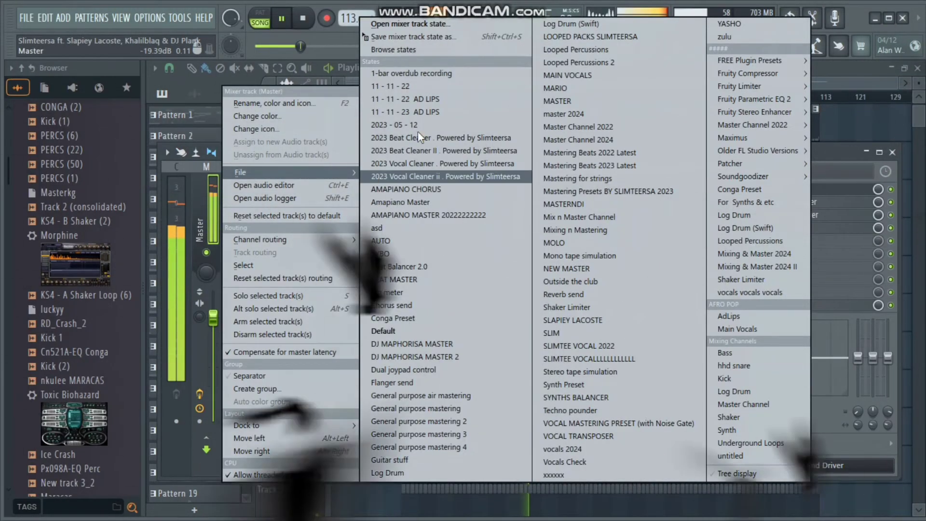
pyautogui.click(420, 36)
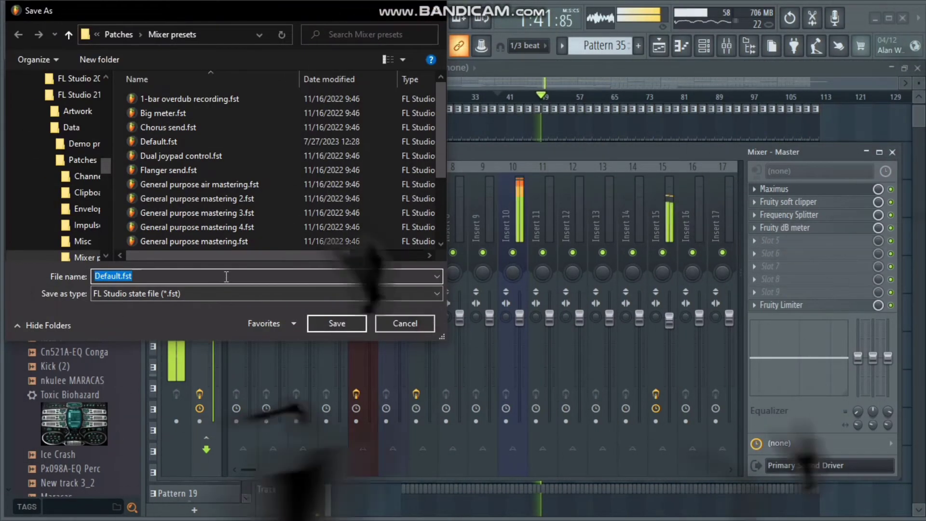
pyautogui.write('Maste')
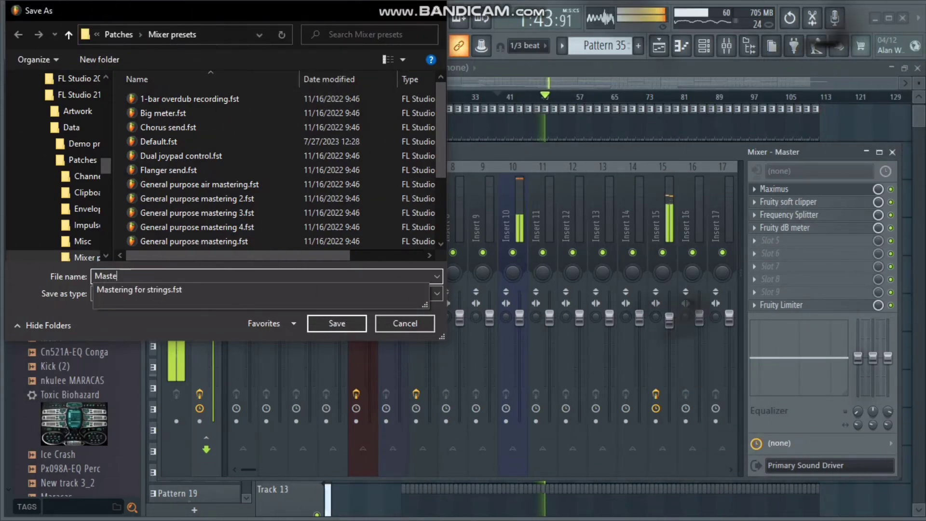
pyautogui.write('r Cha')
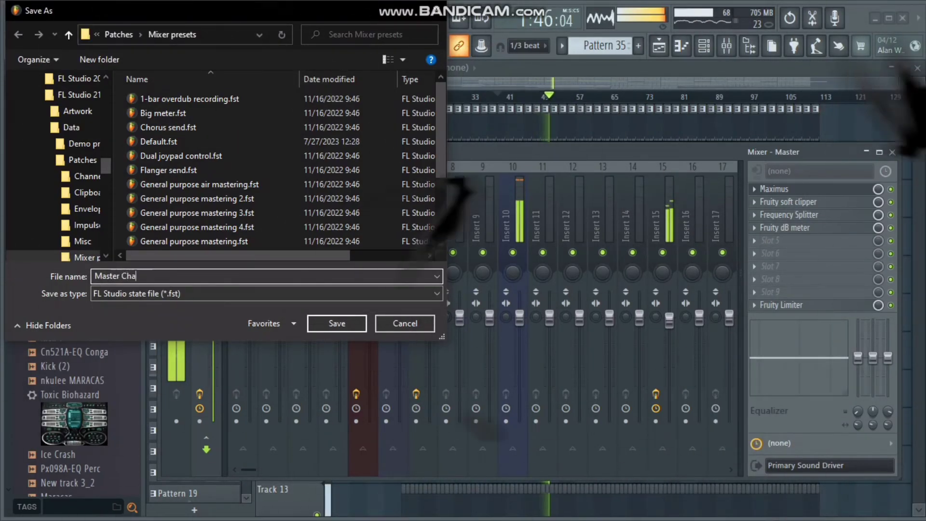
pyautogui.write('nnel 2024')
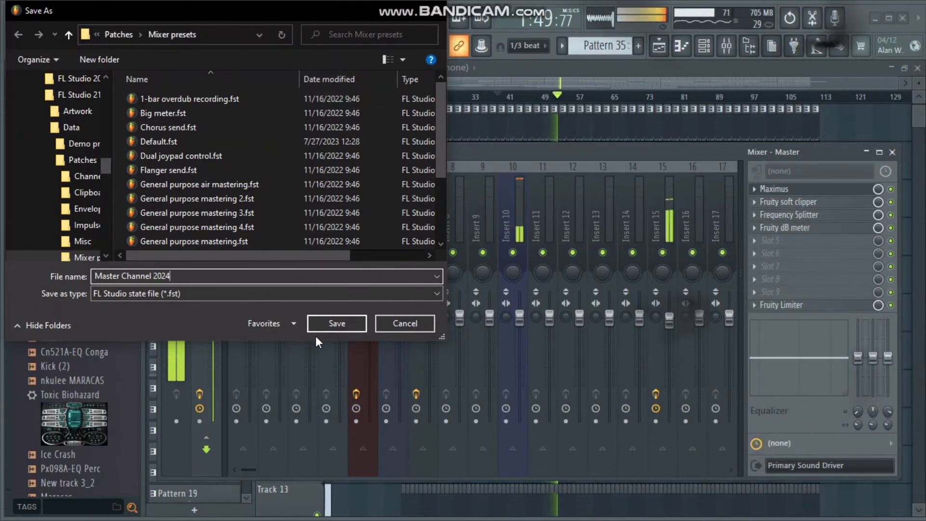
pyautogui.click(319, 323)
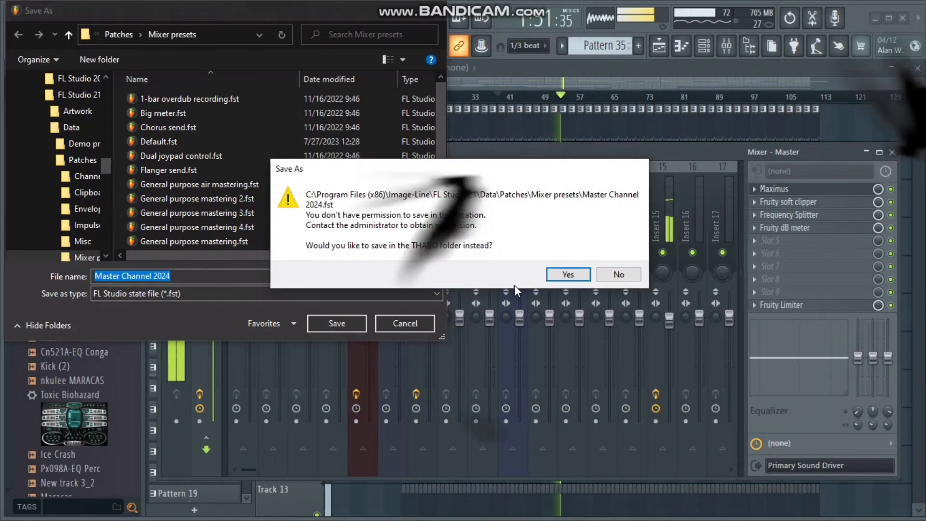
pyautogui.click(568, 275)
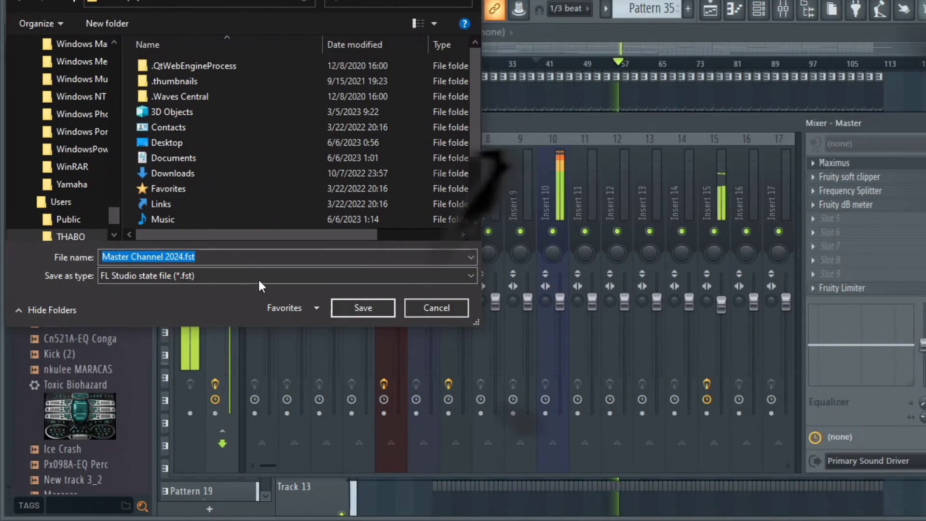
pyautogui.click(363, 308)
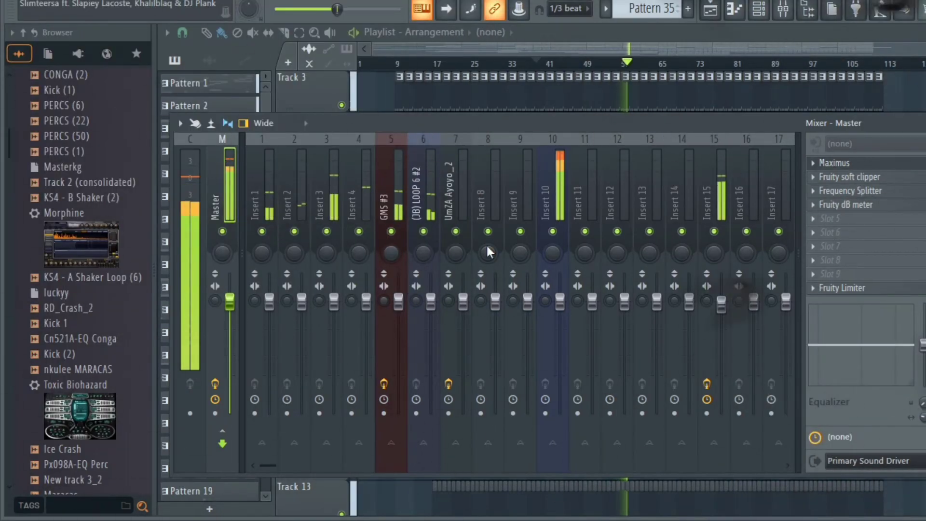
# - Bring the playlist forward and look over its tracks down to Track 19
pyautogui.click(618, 33)
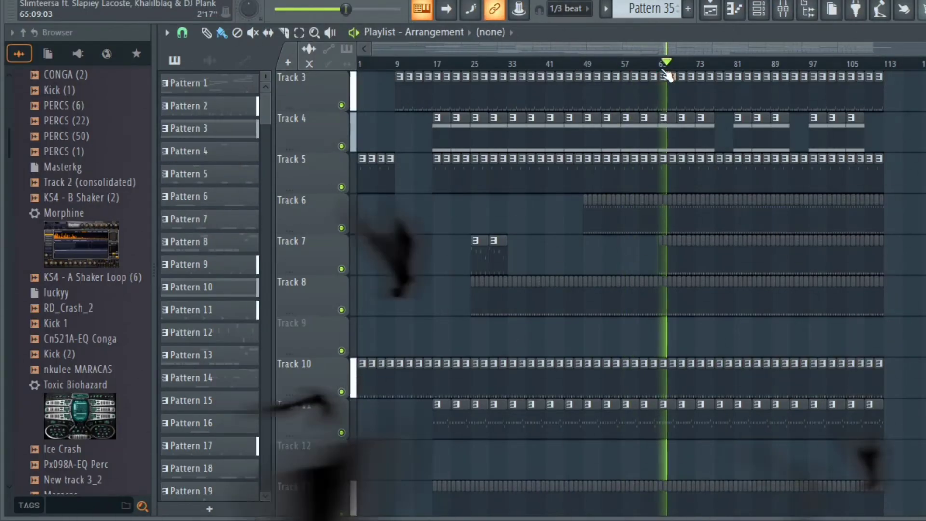
pyautogui.scroll(-4, 782, 189)
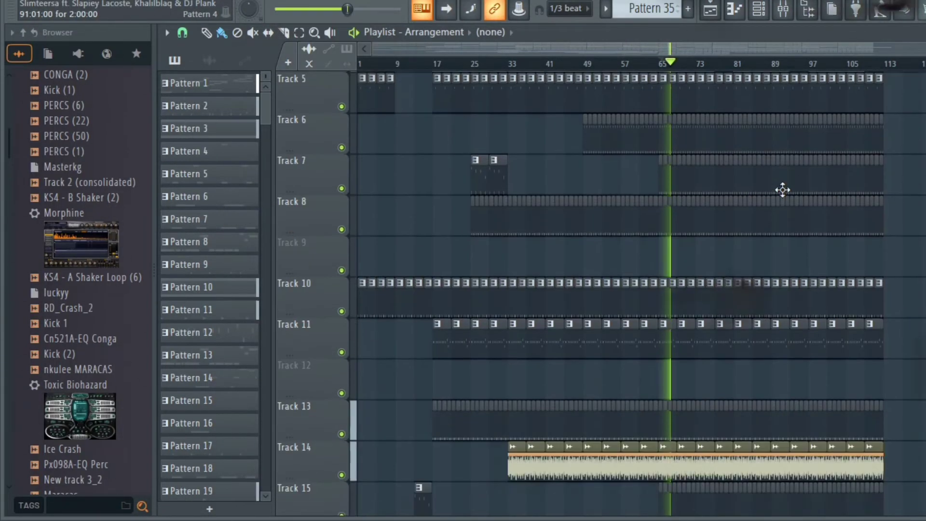
pyautogui.scroll(-2, 787, 191)
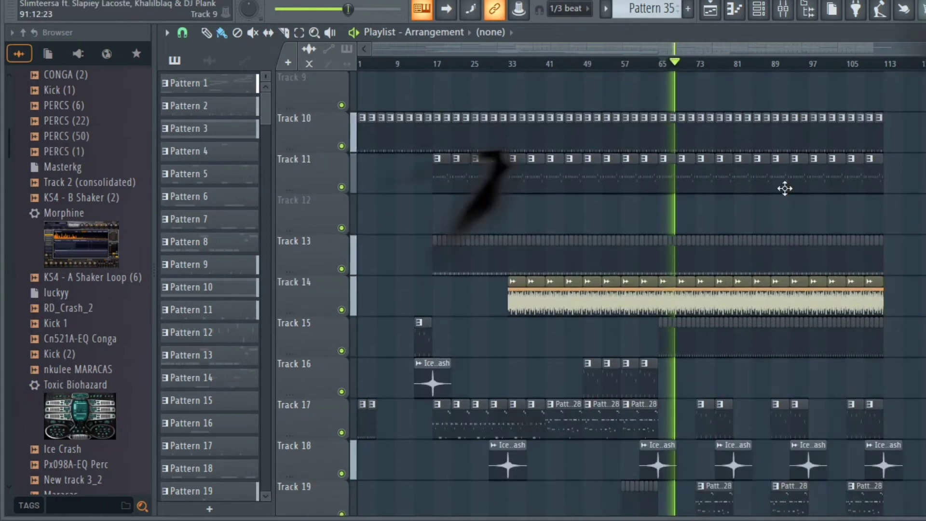